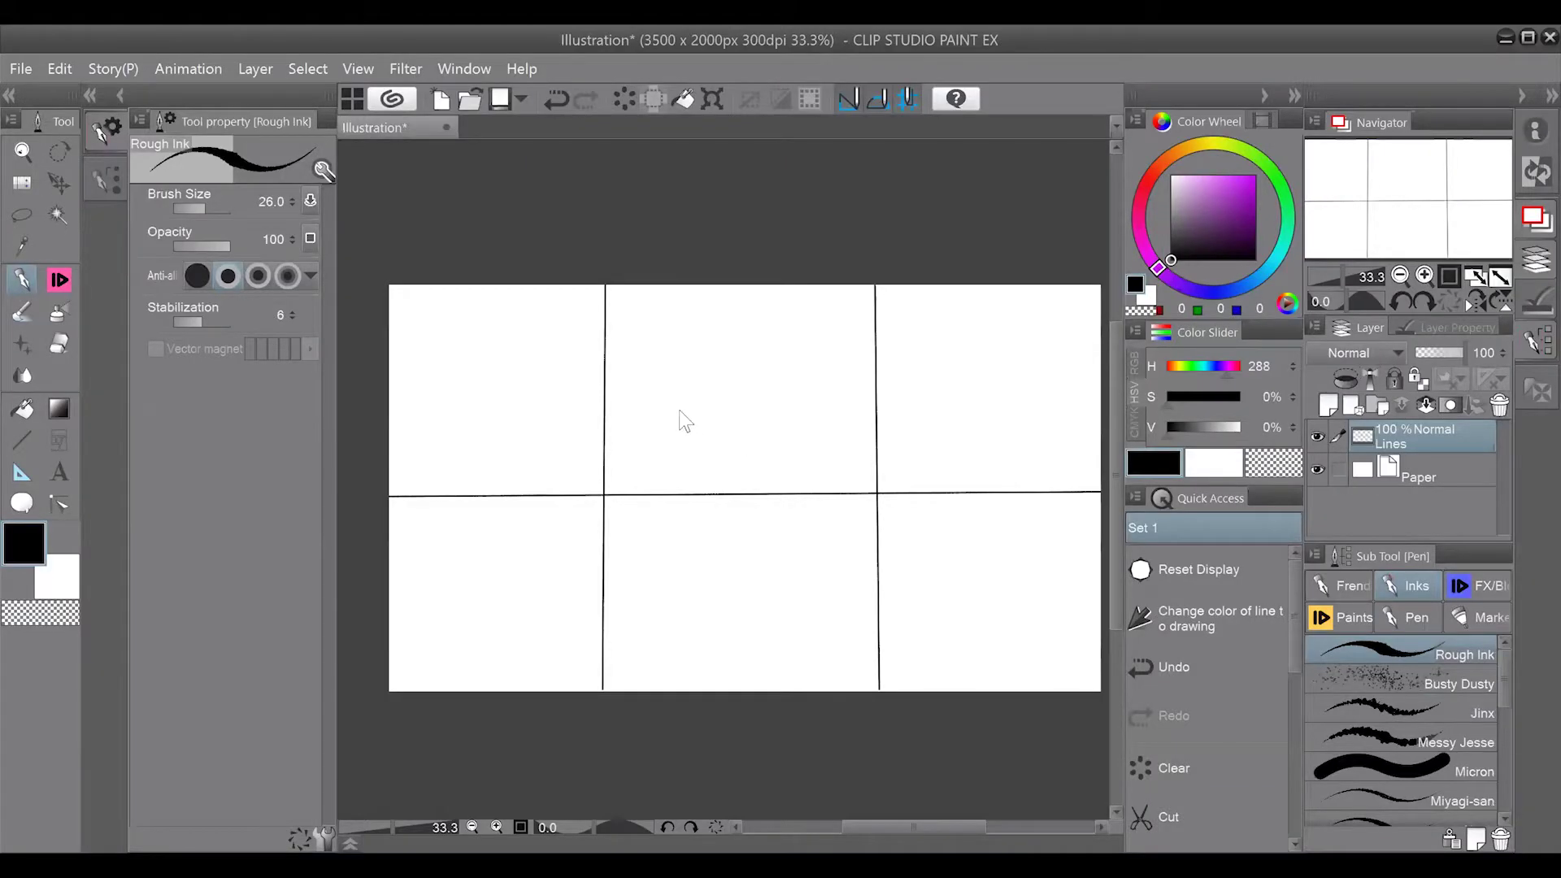
Step: Handwrite "Hi! :)" in the upper middle square with a size 62 brush and undo it
key("]")
key("]")
key("]")
key("]")
mouse_move(676, 374)
left_mouse_down()
mouse_move(680, 437)
mouse_move(699, 436)
mouse_move(702, 412)
mouse_move(731, 431)
left_mouse_up()
left_click(728, 385)
left_click_drag(759, 348, 762, 409)
left_click(761, 426)
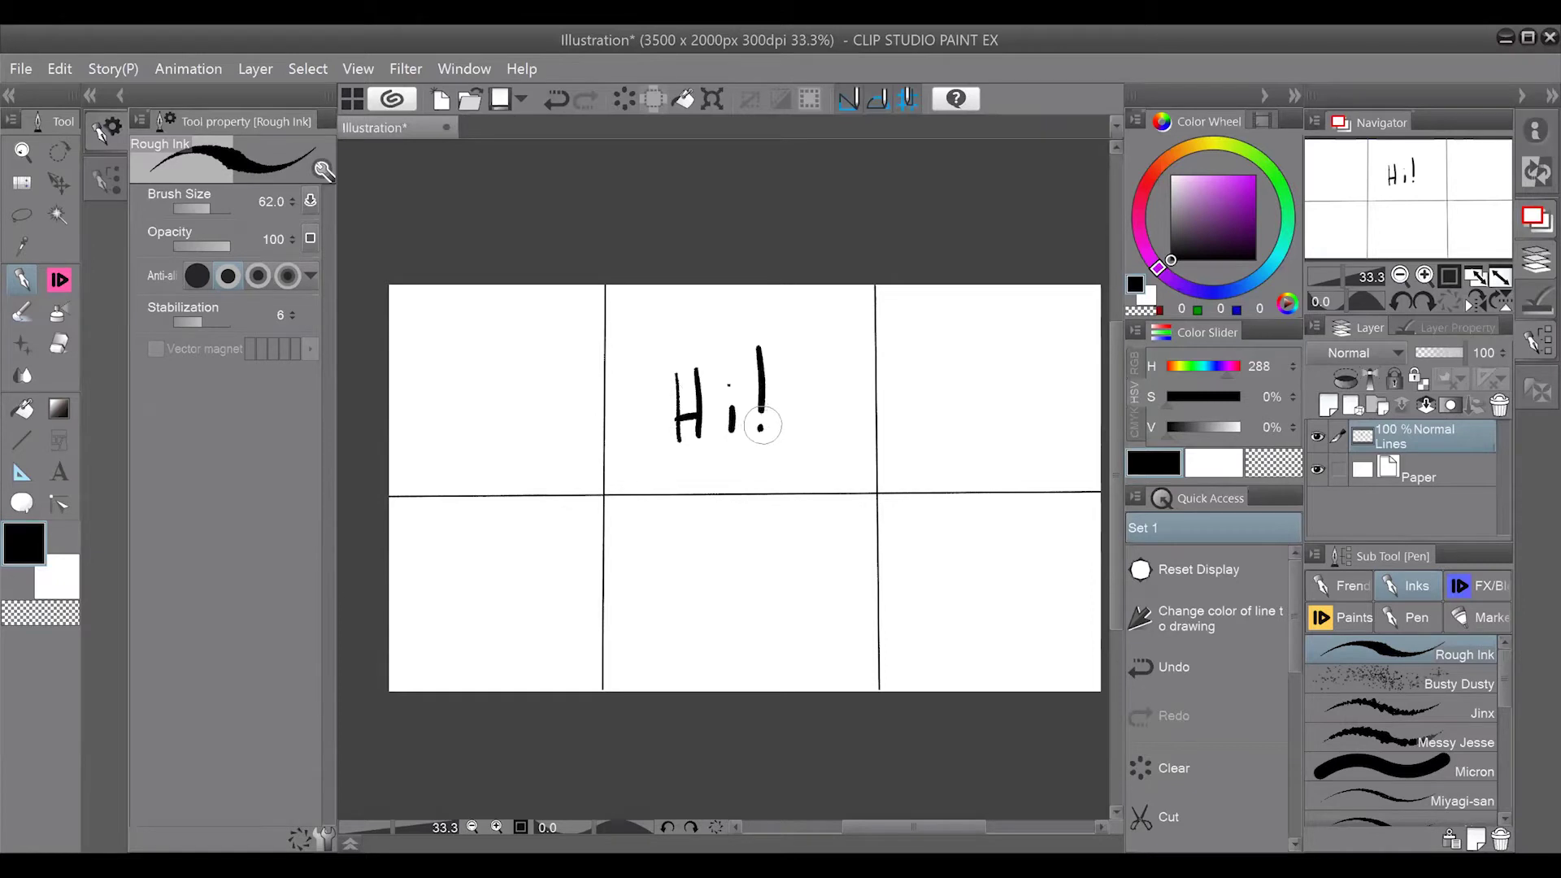
left_click(791, 387)
left_click(791, 412)
mouse_move(794, 361)
left_mouse_down()
mouse_move(820, 403)
mouse_move(809, 437)
left_mouse_up()
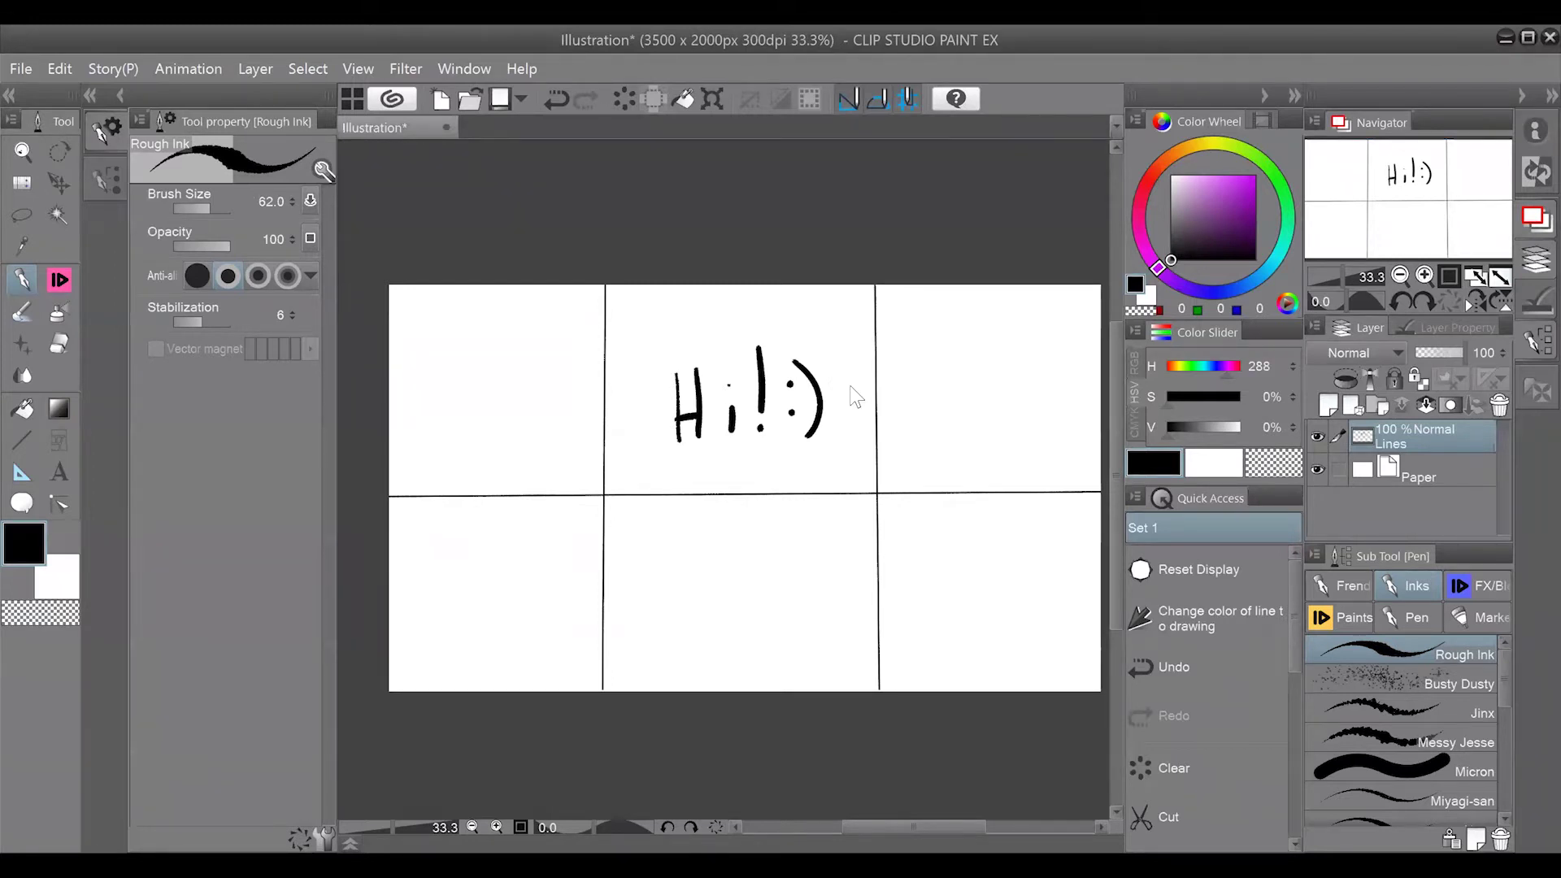
key("ctrl+z")
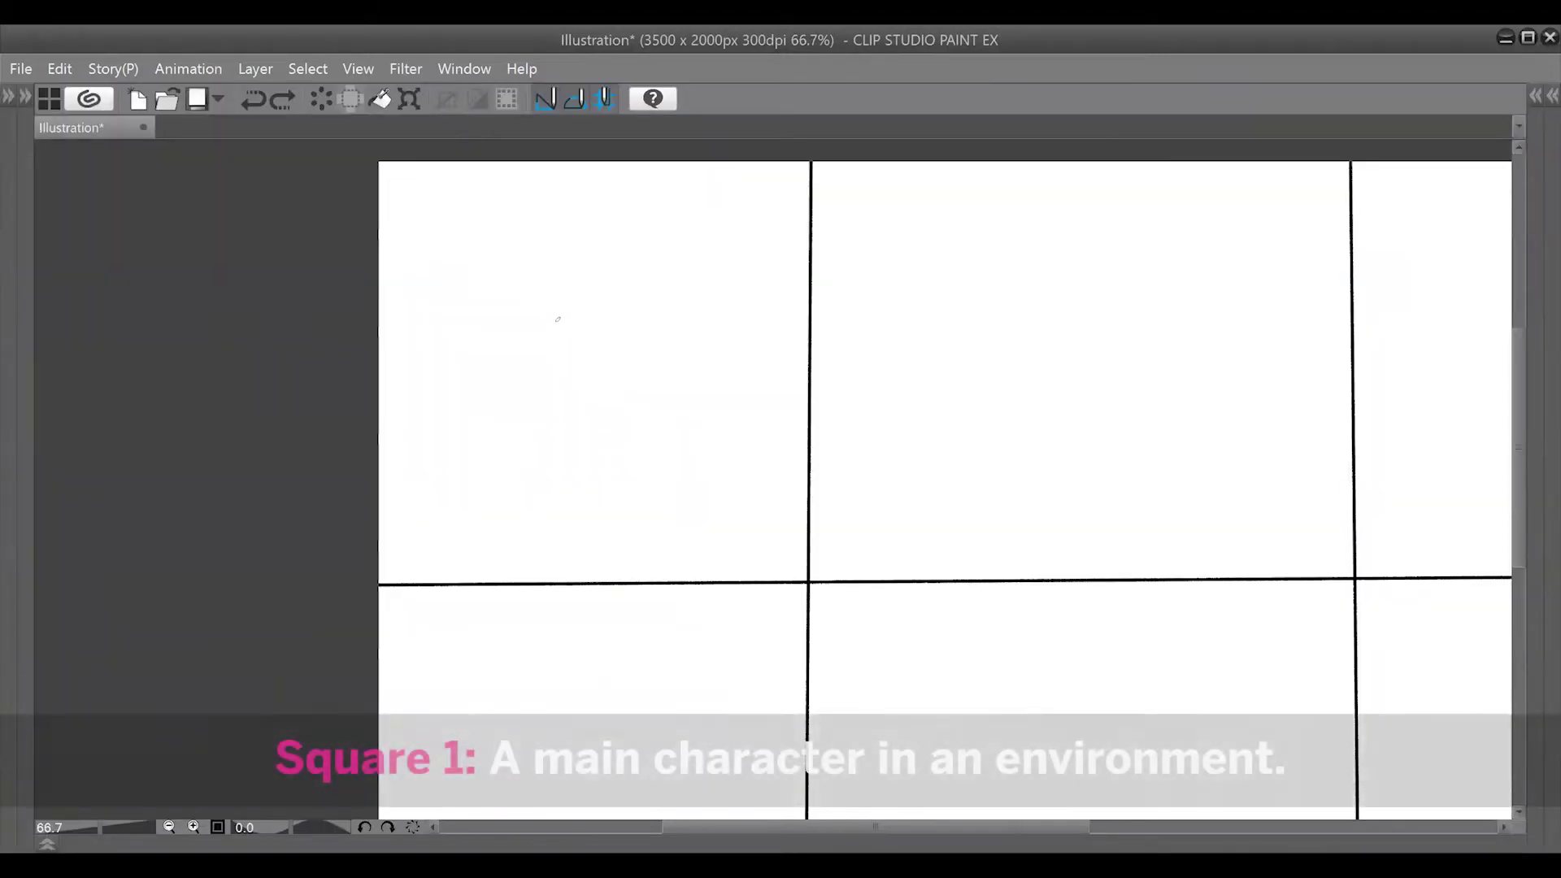
Step: Sketch a smiling mermaid with dark hair, a strapped top and a curled tail in the first square
mouse_move(567, 310)
left_mouse_down()
mouse_move(552, 335)
mouse_move(579, 318)
left_mouse_up()
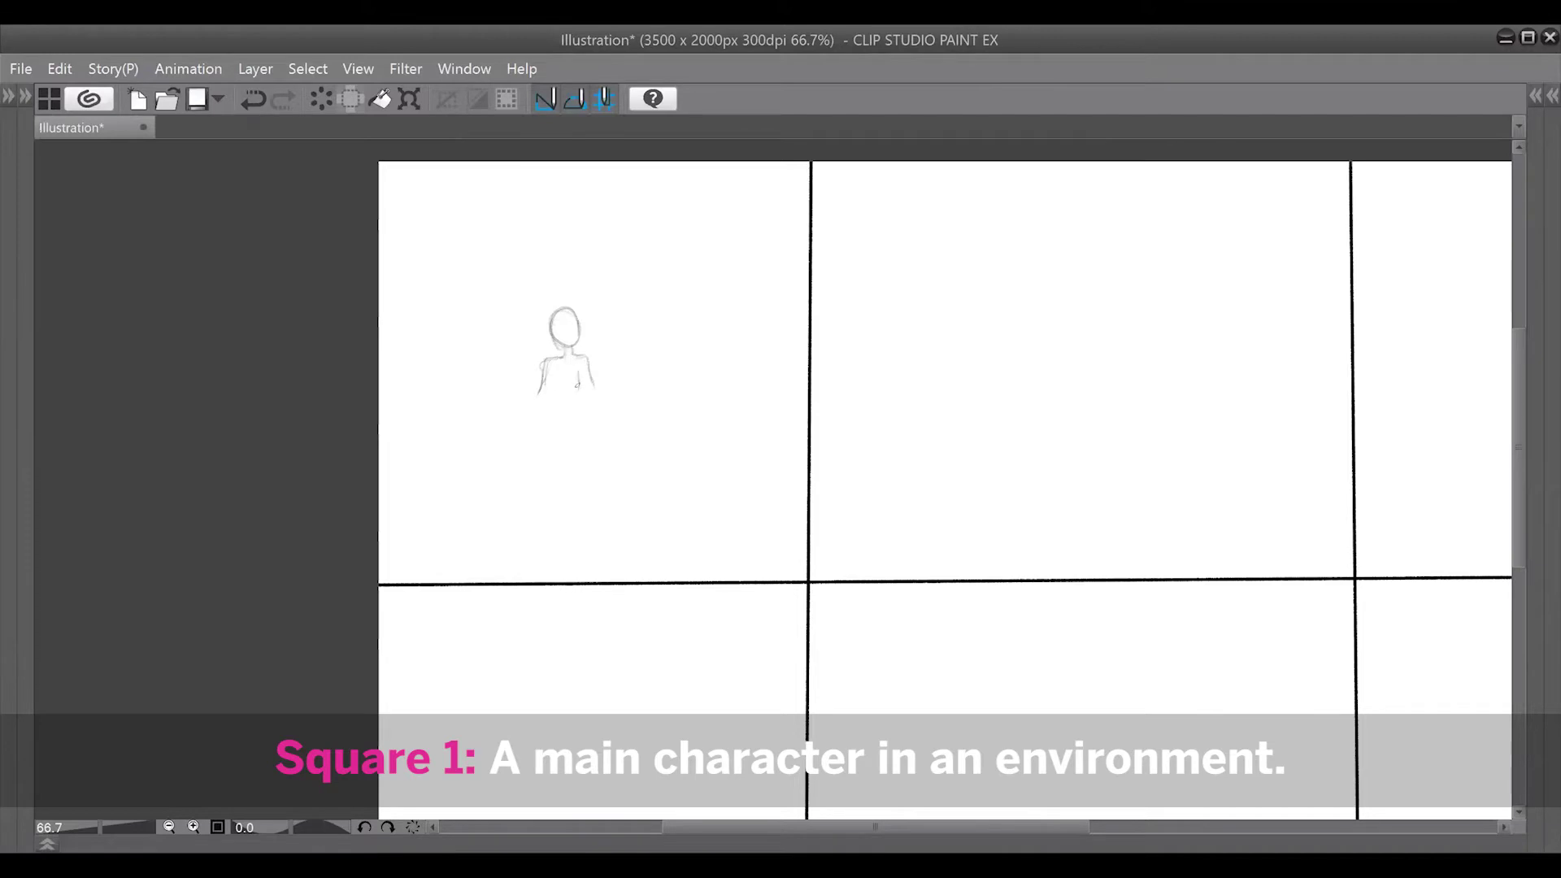
mouse_move(576, 388)
left_mouse_down()
mouse_move(558, 446)
mouse_move(508, 496)
mouse_move(608, 476)
left_mouse_up()
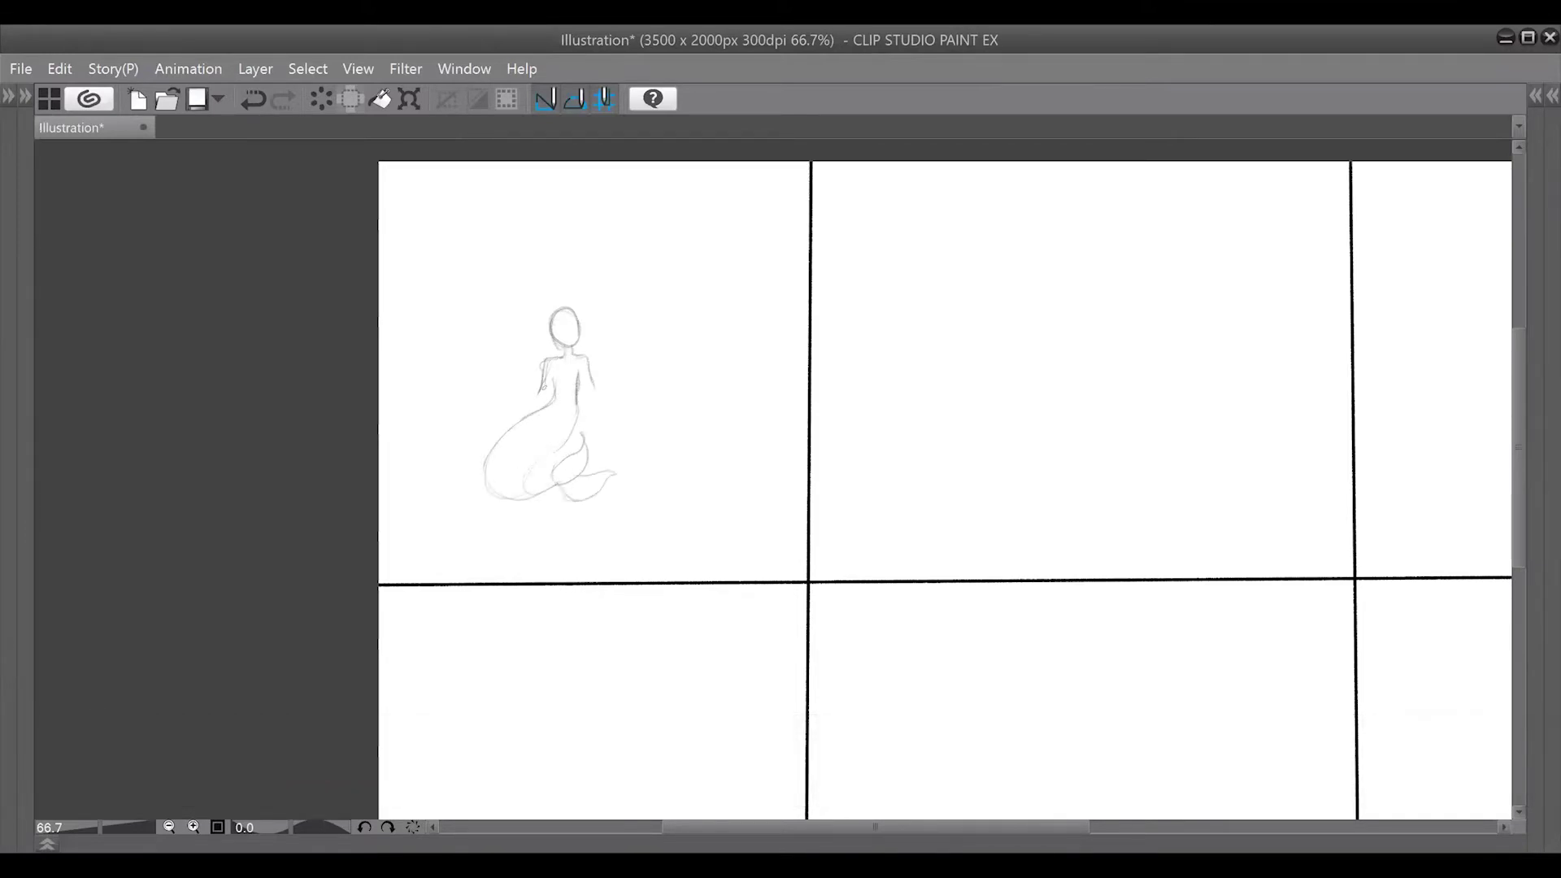
left_click_drag(588, 383, 622, 416)
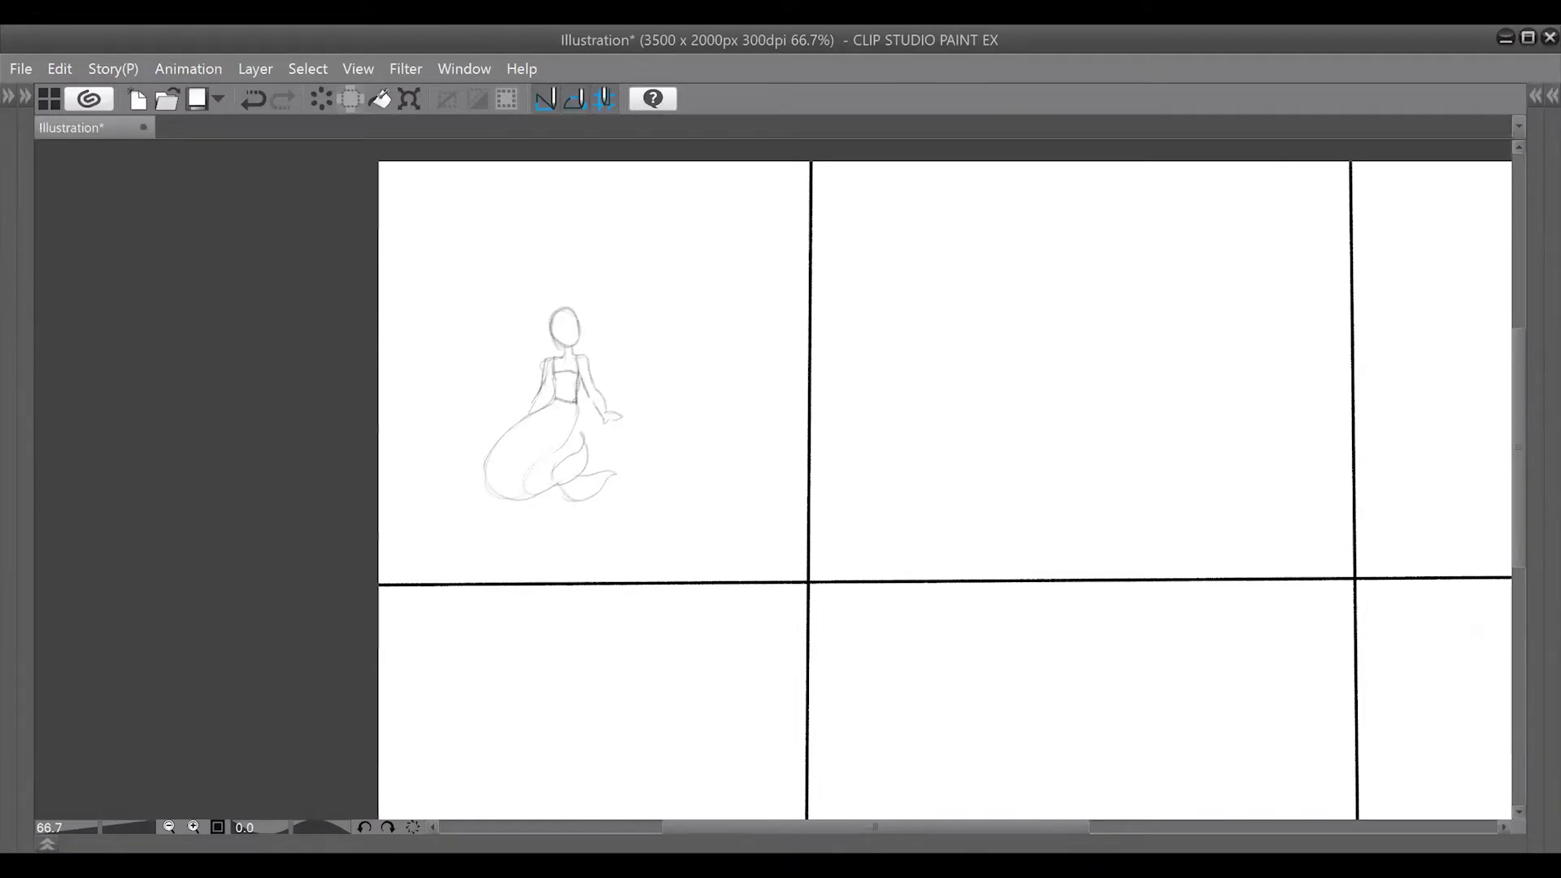
left_click_drag(577, 404, 534, 465)
mouse_move(554, 318)
left_mouse_down()
mouse_move(536, 328)
mouse_move(547, 315)
mouse_move(533, 311)
mouse_move(559, 302)
mouse_move(579, 325)
mouse_move(530, 321)
mouse_move(559, 302)
mouse_move(567, 319)
left_mouse_up()
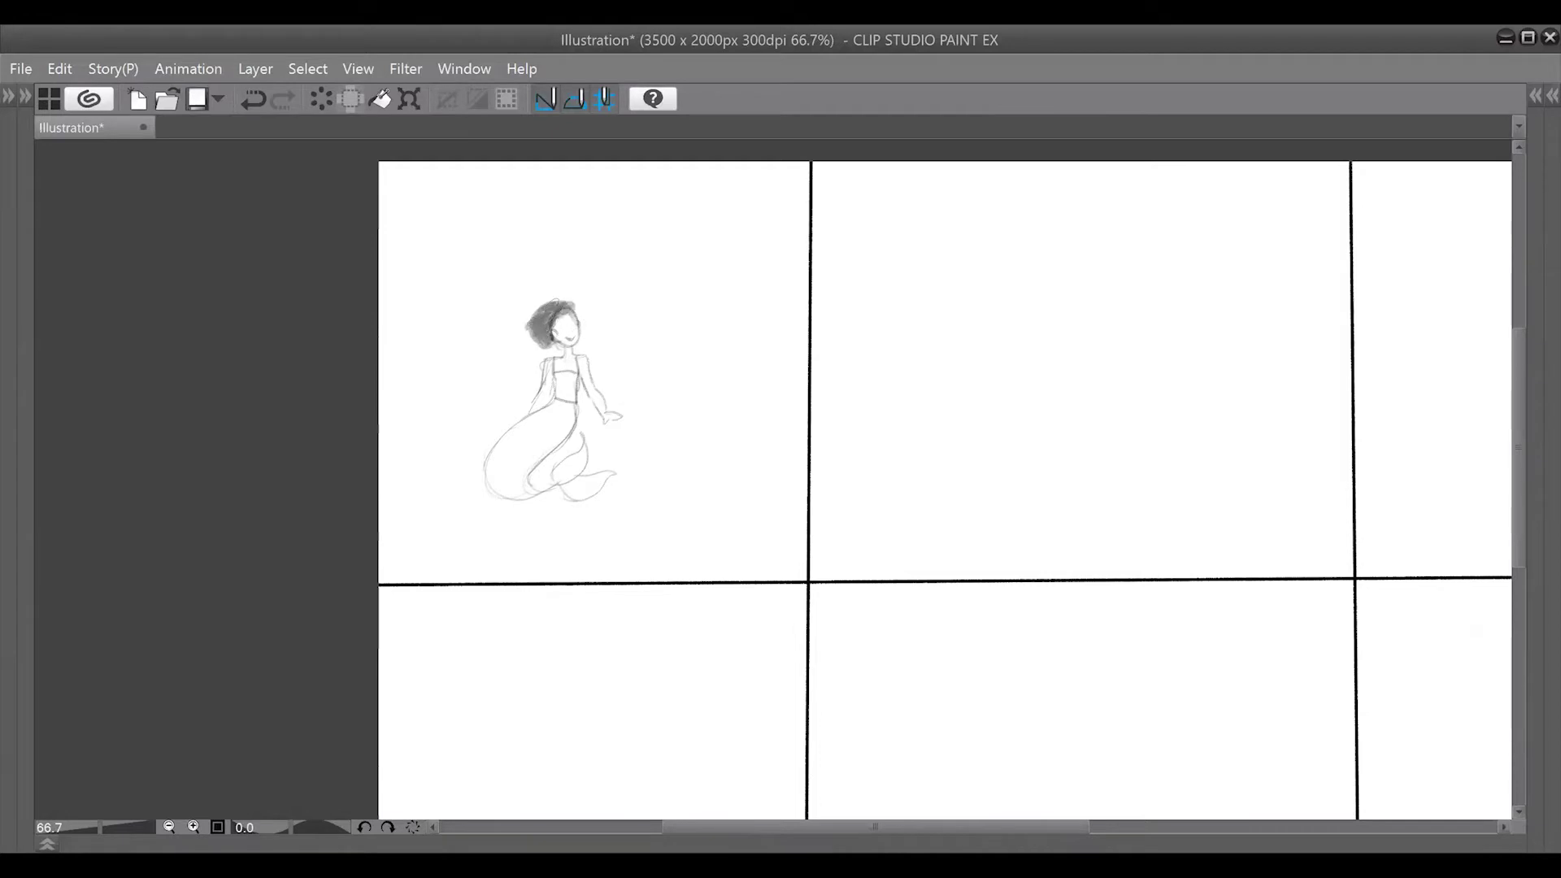
scroll(591, 341, "up", 4)
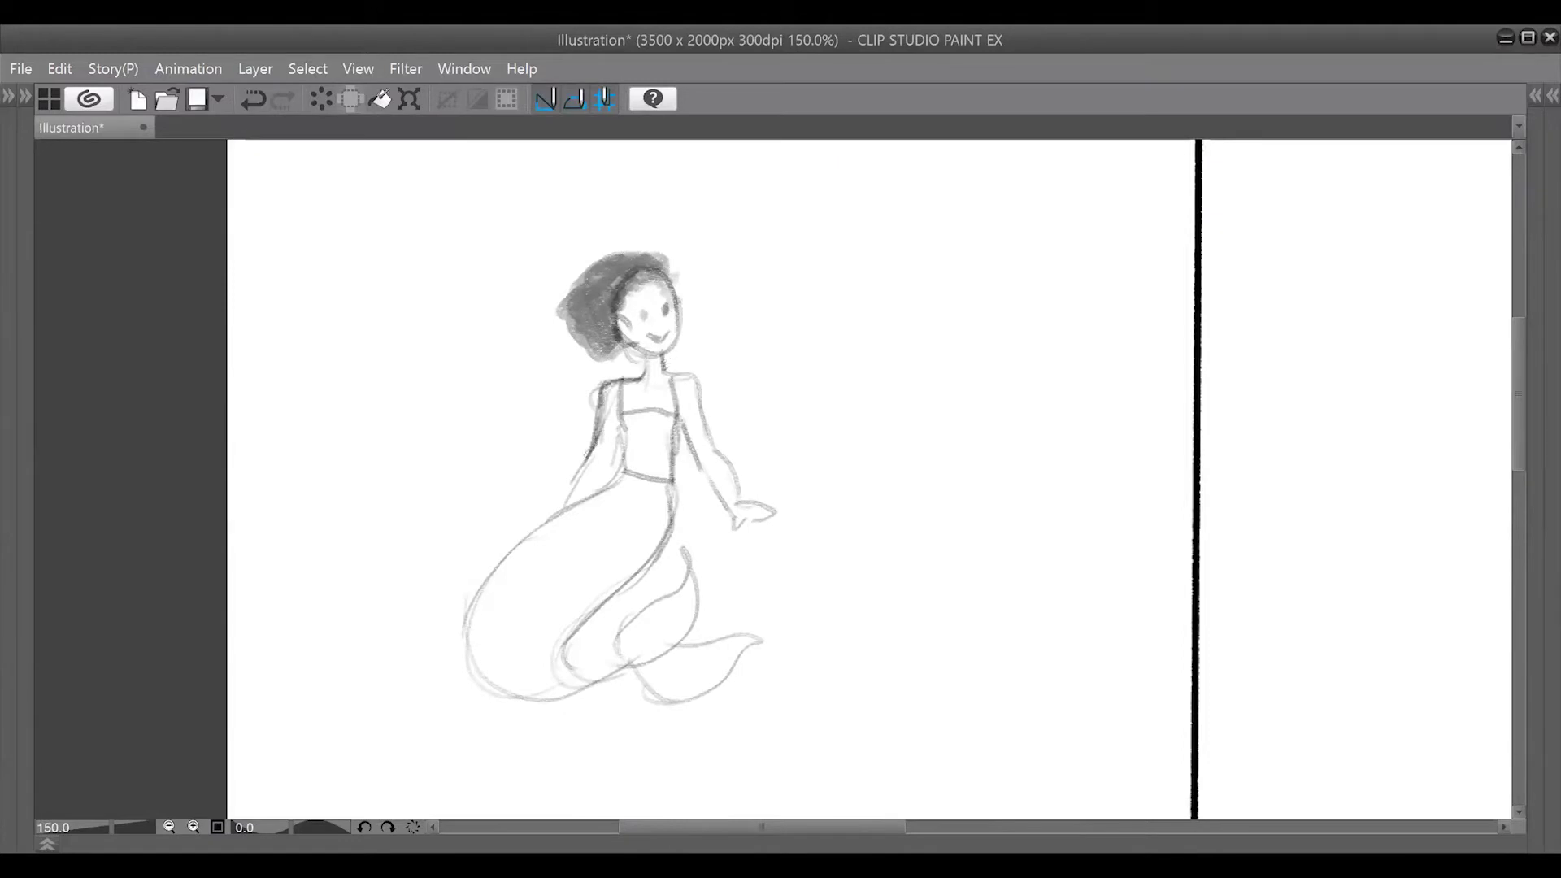
Step: Sketch a leafy seaweed plant in the lower right corner of the first square
scroll(605, 360, "down", 2)
scroll(605, 360, "down", 1)
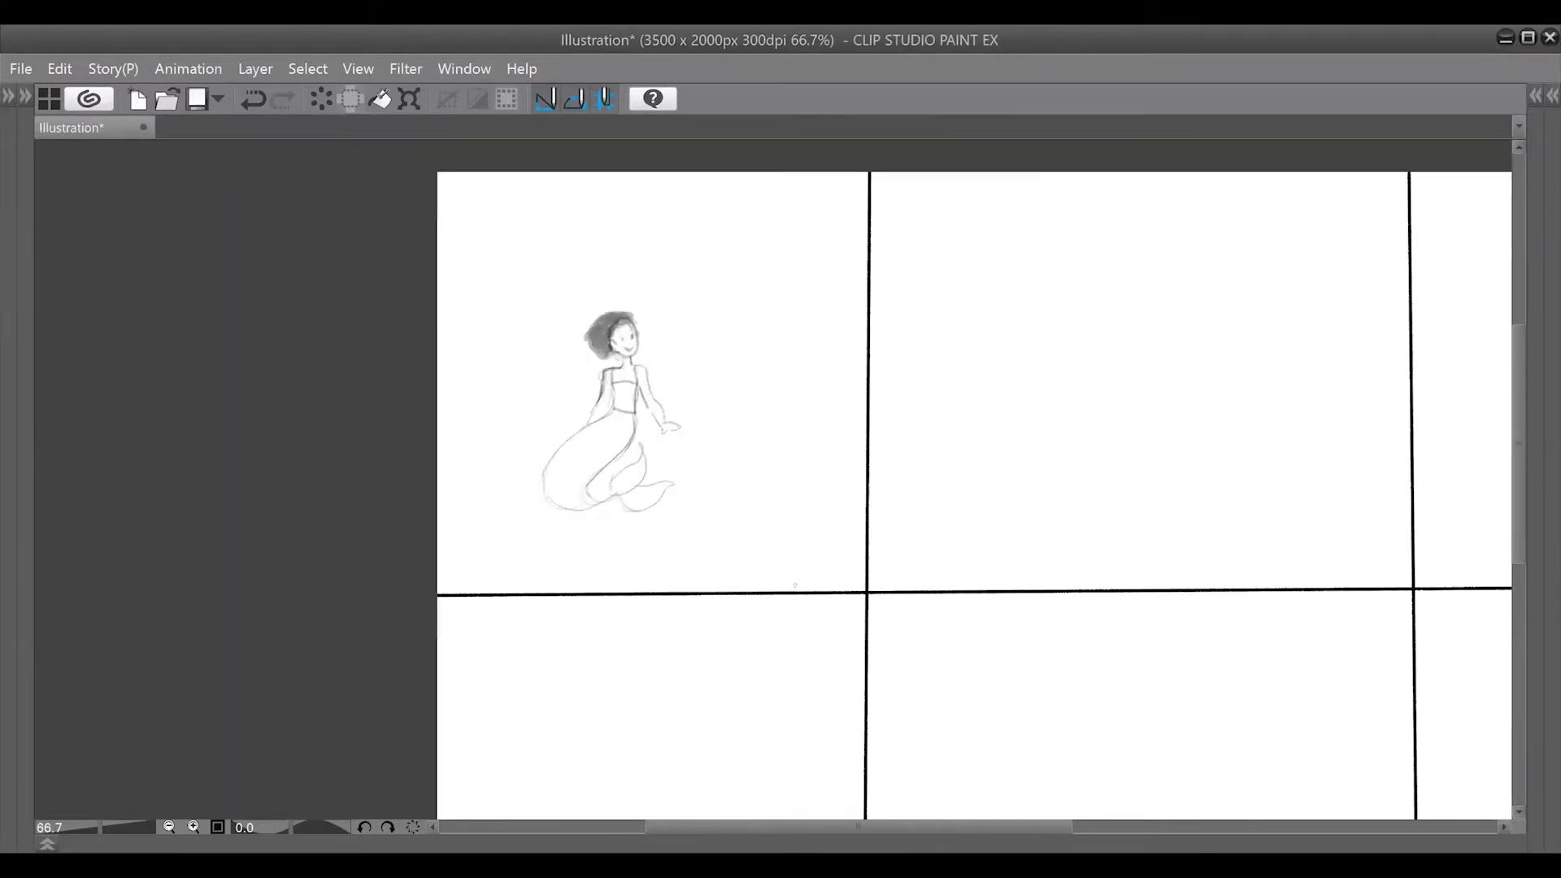
mouse_move(795, 585)
left_mouse_down()
mouse_move(794, 472)
mouse_move(802, 492)
mouse_move(774, 414)
left_mouse_up()
left_click_drag(797, 508, 803, 494)
left_click_drag(798, 497, 780, 462)
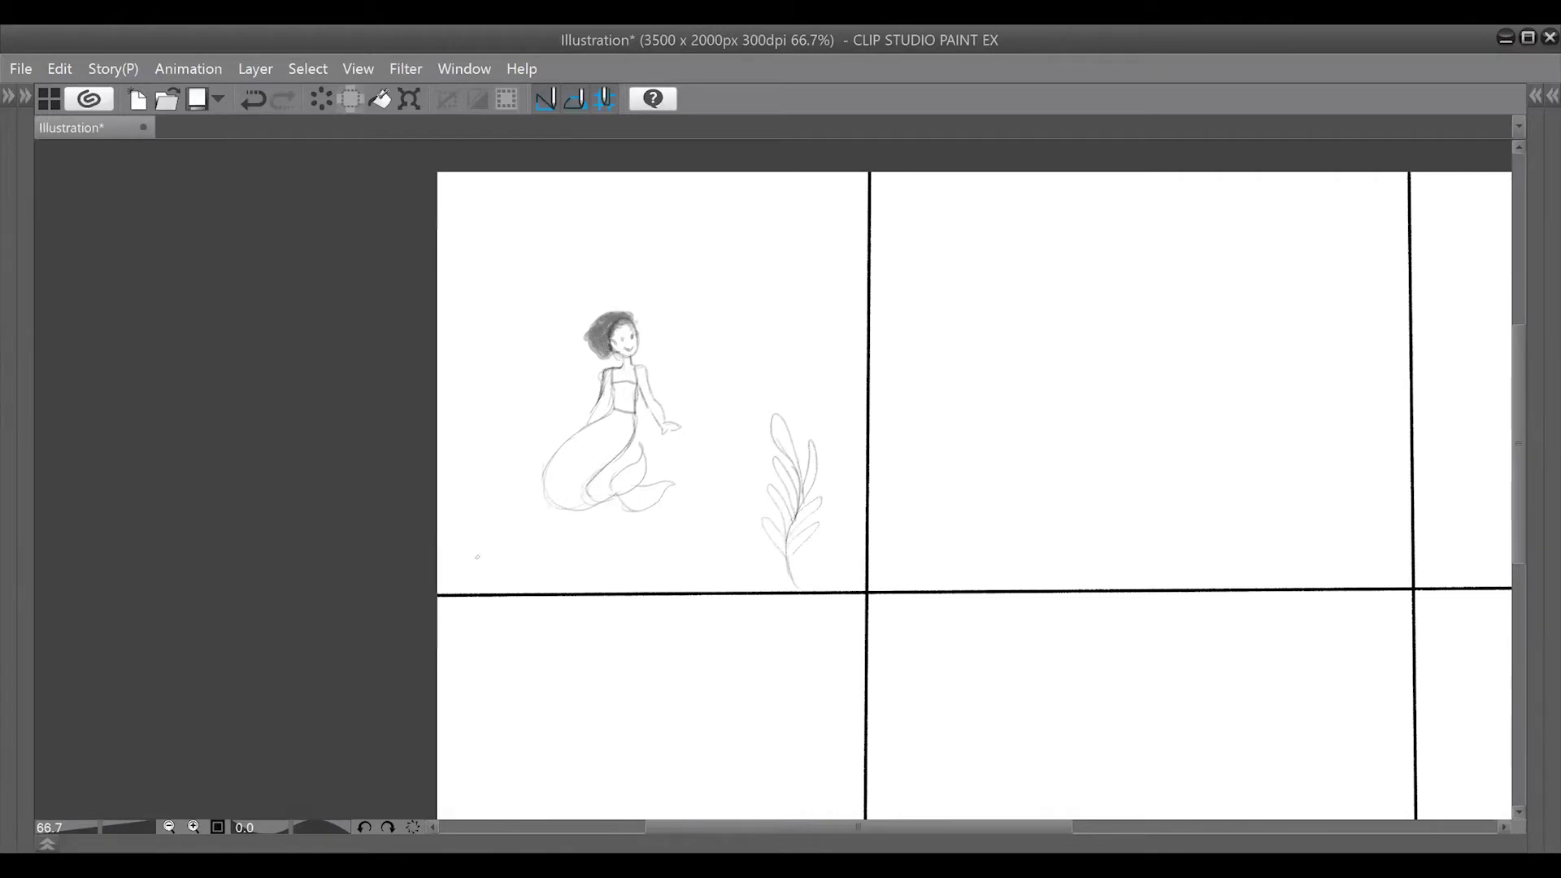
Step: Sketch a matching seaweed in the first square's lower left corner and surround the mermaid with wavy current lines and two fish
left_click_drag(484, 587, 479, 425)
left_click_drag(503, 477, 493, 506)
left_click_drag(493, 493, 489, 516)
mouse_move(492, 515)
left_mouse_down()
mouse_move(514, 501)
mouse_move(479, 543)
left_mouse_up()
left_click_drag(477, 539, 472, 554)
left_click_drag(490, 230, 572, 240)
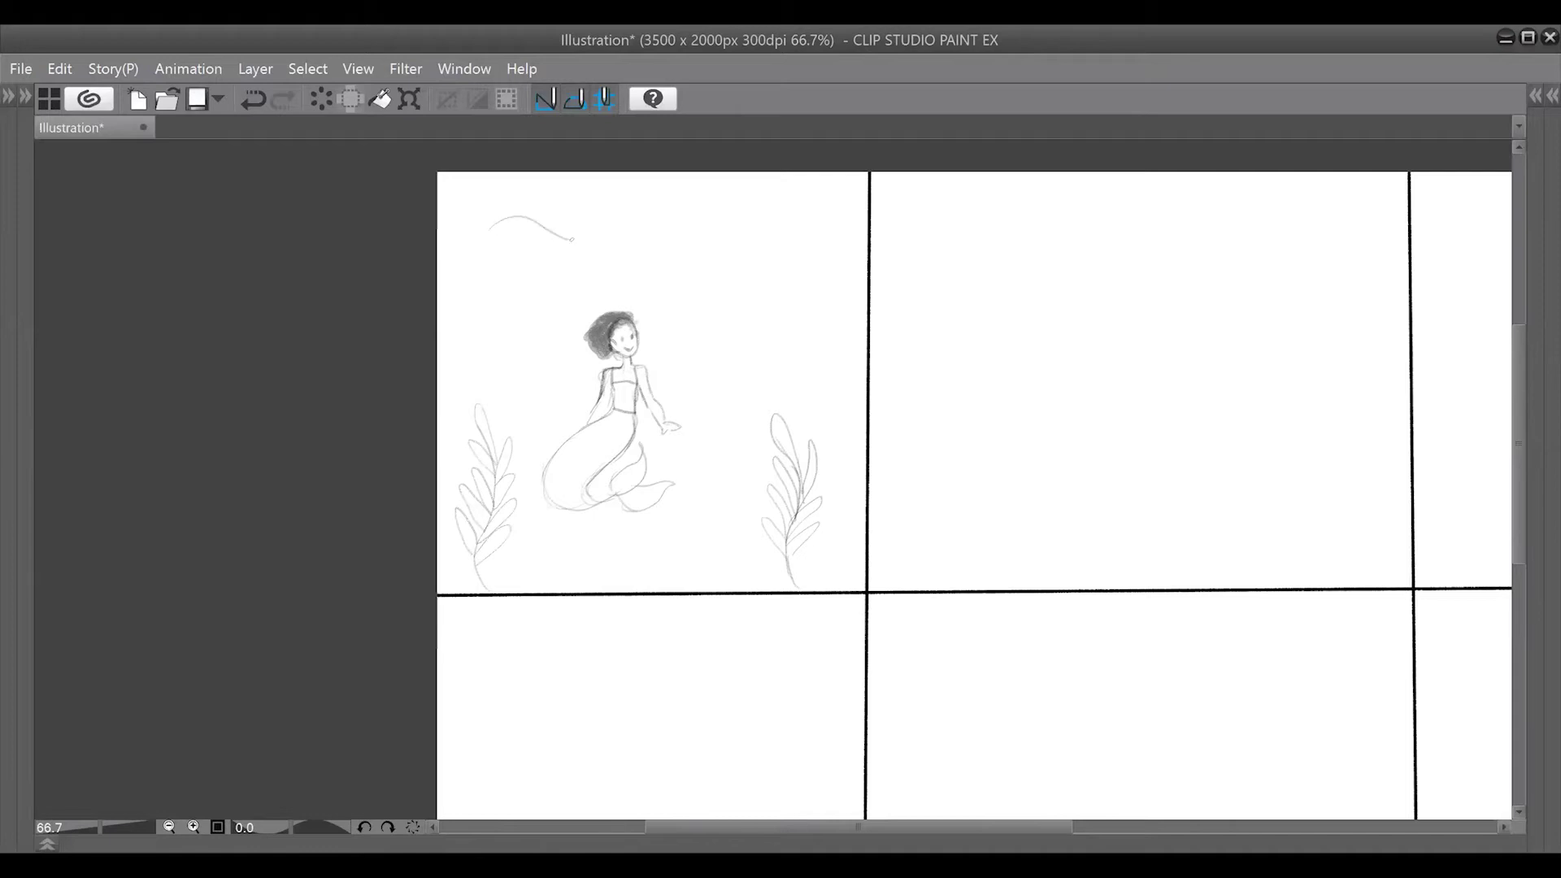
left_click_drag(713, 380, 841, 366)
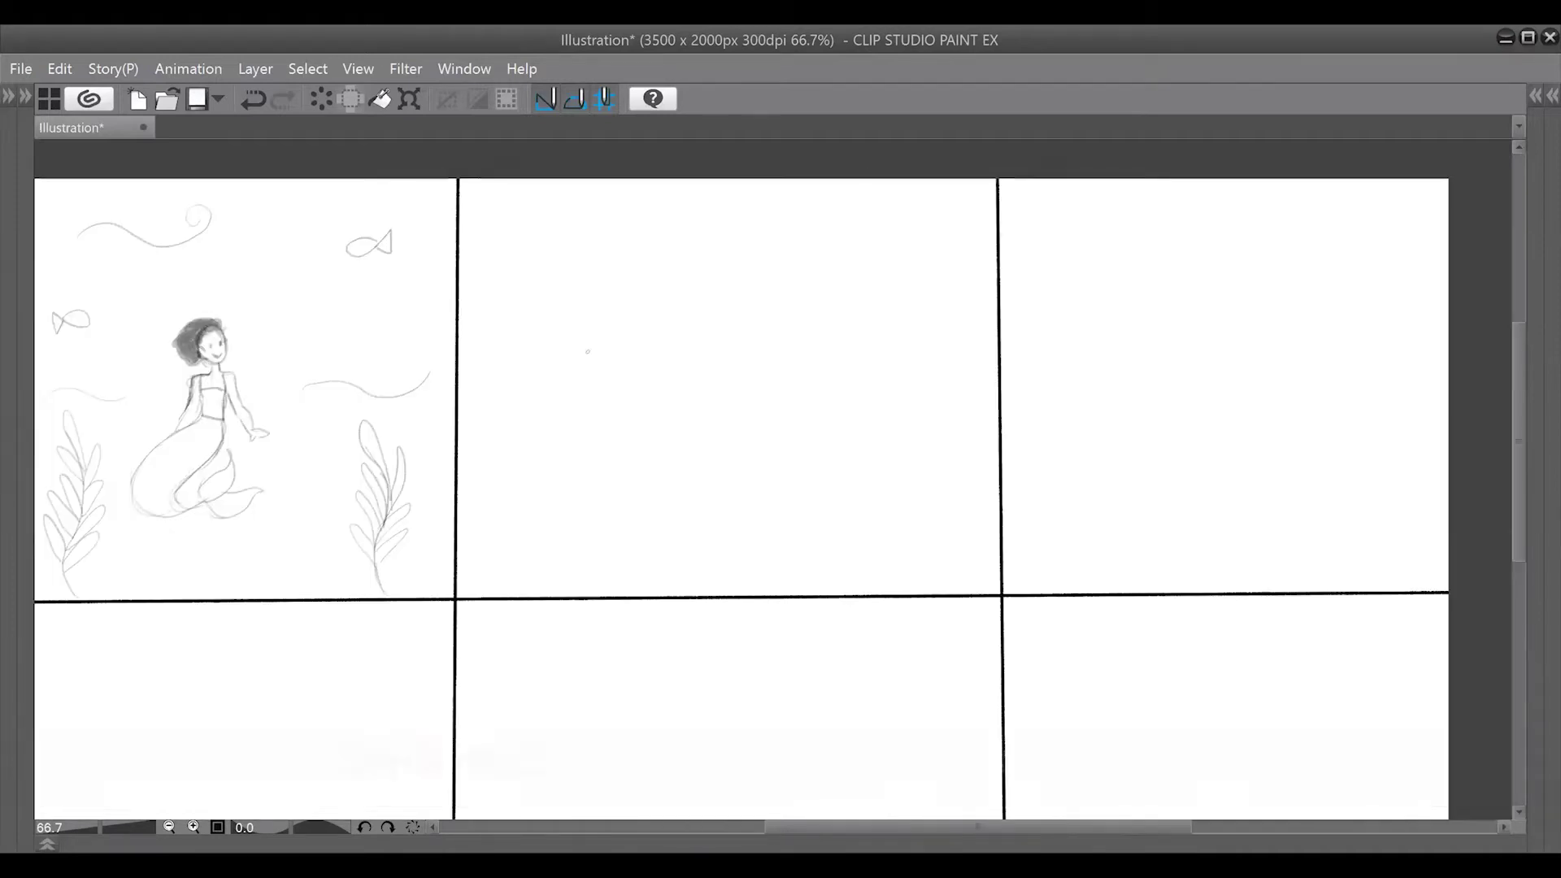
Step: Sketch a large close-up of the mermaid's frowning face with shaded dark hair in the second square
mouse_move(574, 350)
left_mouse_down()
mouse_move(614, 309)
mouse_move(585, 373)
mouse_move(650, 379)
left_mouse_up()
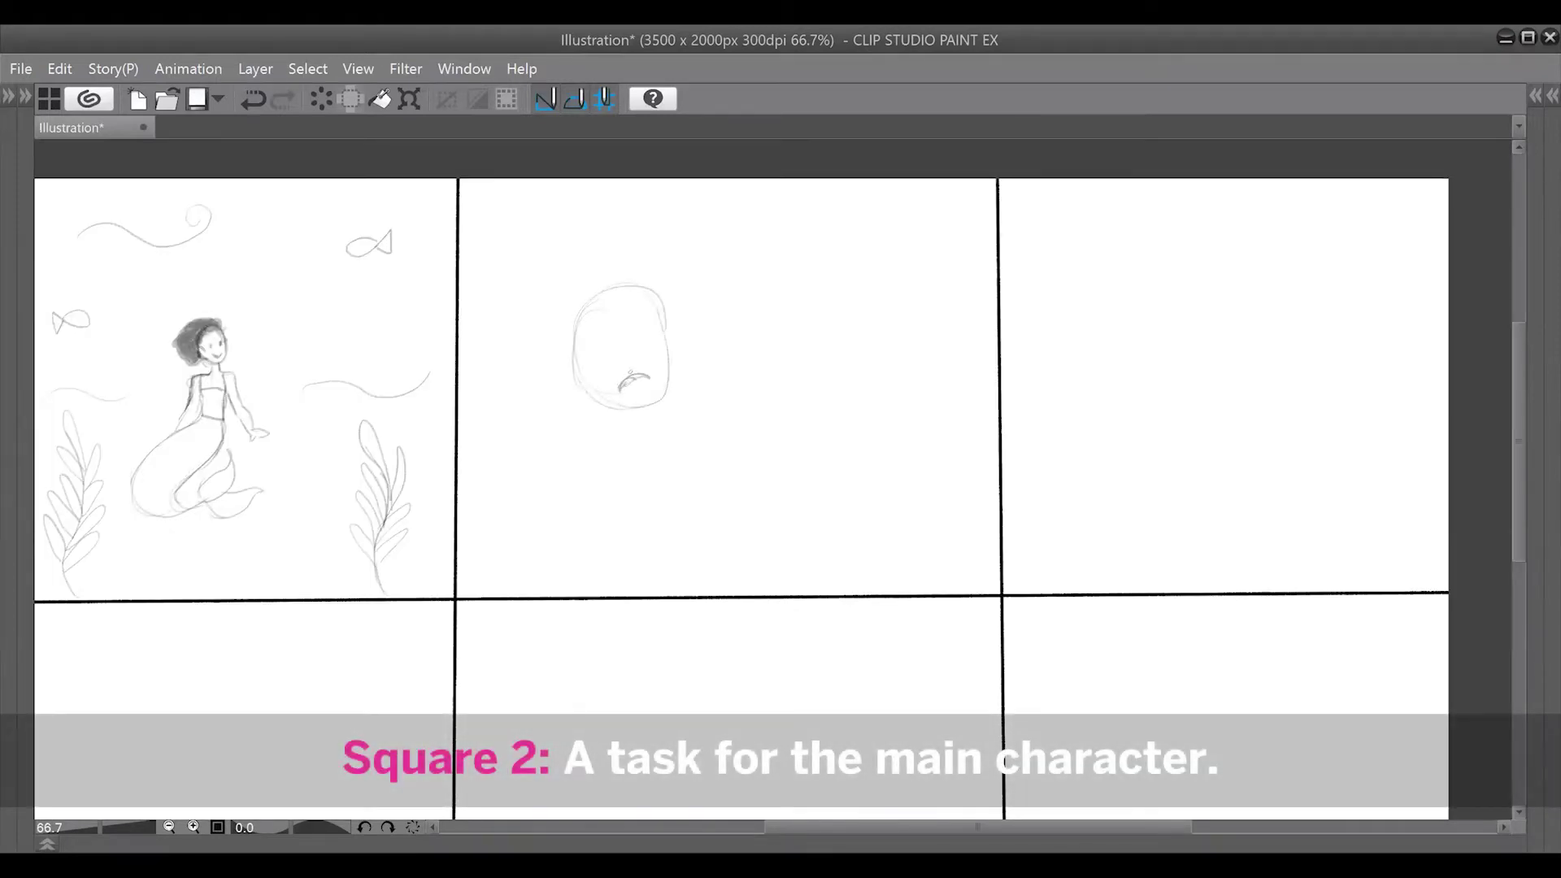
mouse_move(610, 292)
left_mouse_down()
mouse_move(569, 342)
mouse_move(529, 358)
mouse_move(553, 284)
mouse_move(582, 271)
mouse_move(553, 391)
mouse_move(642, 268)
mouse_move(504, 325)
mouse_move(553, 269)
mouse_move(618, 313)
mouse_move(642, 277)
mouse_move(622, 307)
mouse_move(638, 314)
mouse_move(573, 358)
mouse_move(577, 403)
left_mouse_up()
left_click_drag(657, 309, 659, 335)
mouse_move(652, 367)
left_mouse_down()
mouse_move(663, 381)
mouse_move(603, 404)
left_mouse_up()
mouse_move(657, 324)
left_mouse_down()
mouse_move(657, 383)
mouse_move(606, 406)
left_mouse_up()
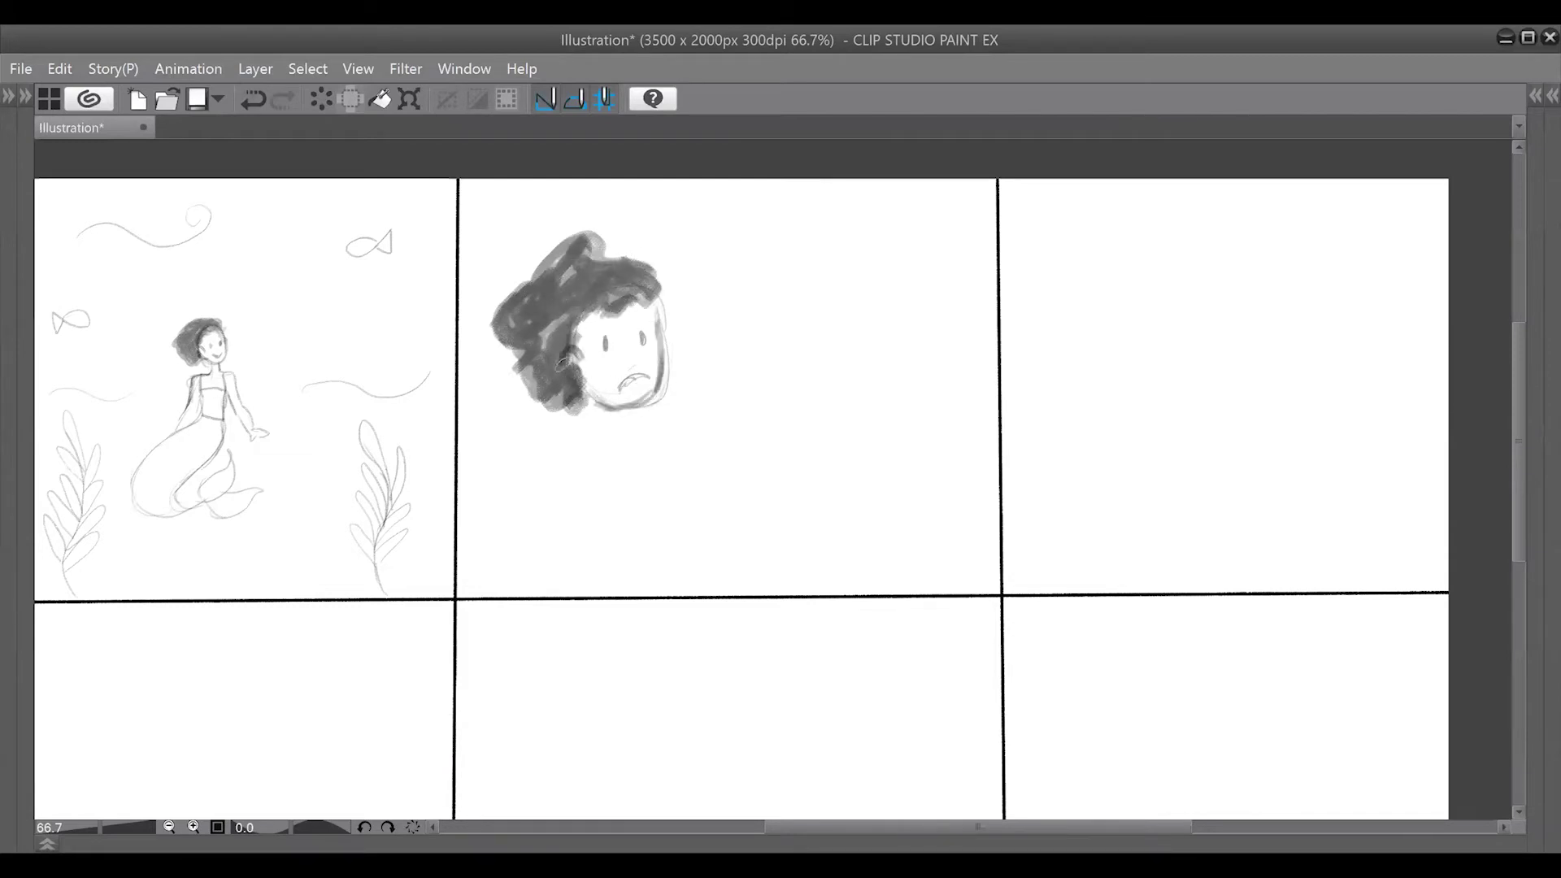
Step: Clean up the side of the close-up face and add the ear, nose and brow details
key("e")
mouse_move(573, 351)
left_mouse_down()
mouse_move(582, 378)
mouse_move(637, 365)
left_mouse_up()
key("p")
key("ctrl+z")
mouse_move(630, 320)
left_mouse_down()
mouse_move(648, 314)
mouse_move(613, 319)
left_mouse_up()
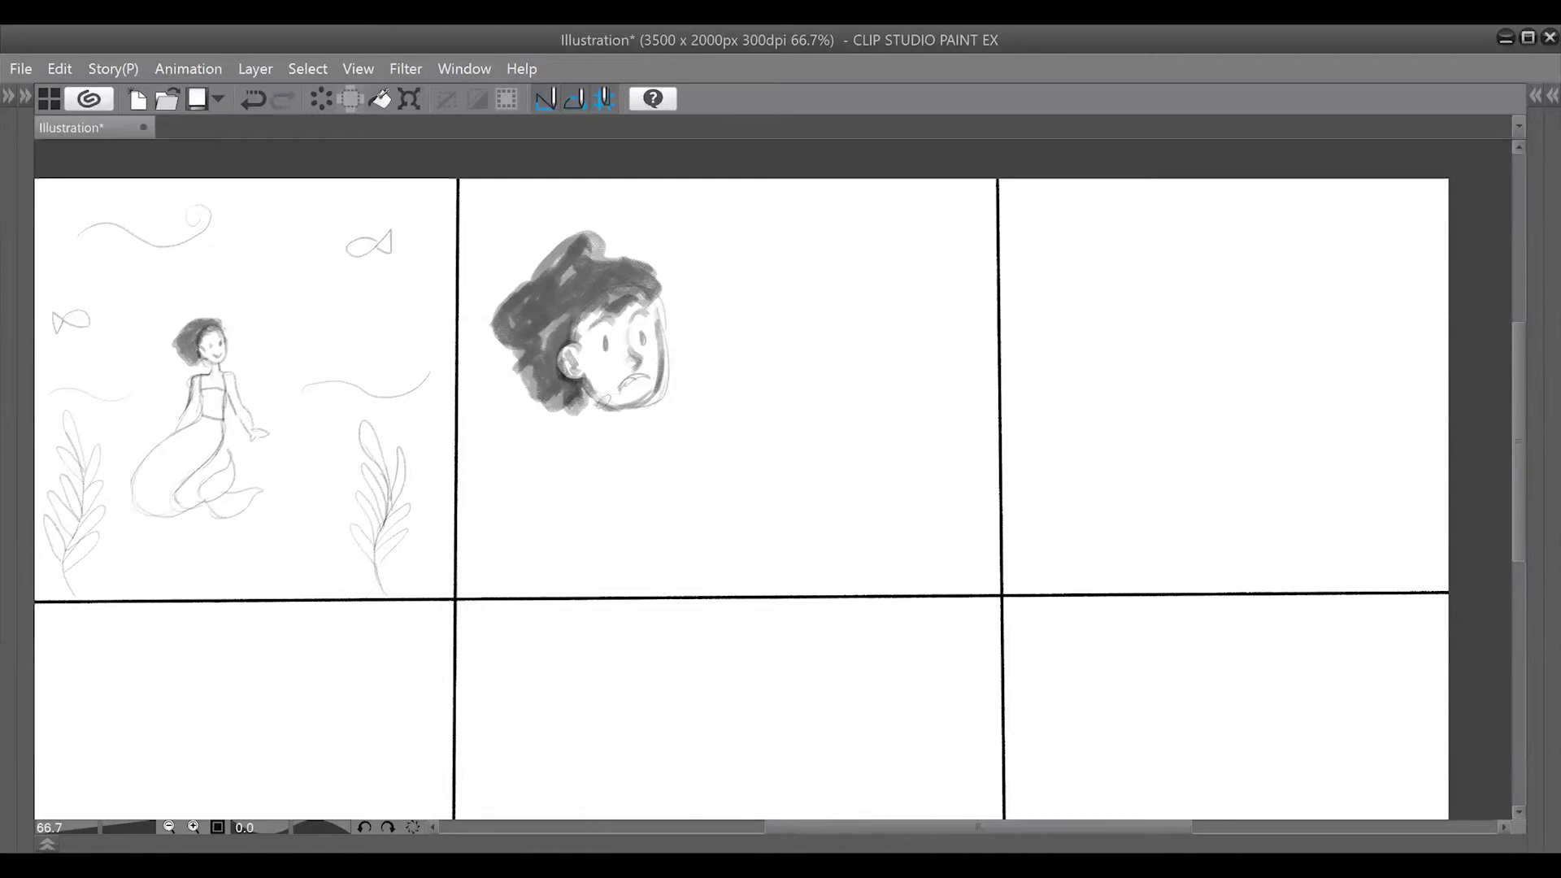
Step: Rework the chin and mouth and sketch the shoulders and arms with one hand propping up the chin
left_click_drag(602, 402, 628, 405)
key("e")
left_click_drag(631, 388, 644, 376)
key("p")
mouse_move(628, 404)
left_mouse_down()
mouse_move(644, 415)
mouse_move(660, 383)
mouse_move(603, 496)
left_mouse_up()
mouse_move(626, 427)
left_mouse_down()
mouse_move(633, 488)
mouse_move(612, 521)
left_mouse_up()
left_click_drag(628, 452, 643, 530)
mouse_move(647, 402)
left_mouse_down()
mouse_move(693, 428)
mouse_move(697, 535)
left_mouse_up()
left_click_drag(675, 462, 670, 541)
mouse_move(618, 551)
left_mouse_down()
mouse_move(672, 533)
mouse_move(689, 558)
left_mouse_up()
mouse_move(604, 439)
left_mouse_down()
mouse_move(554, 447)
mouse_move(560, 574)
left_mouse_up()
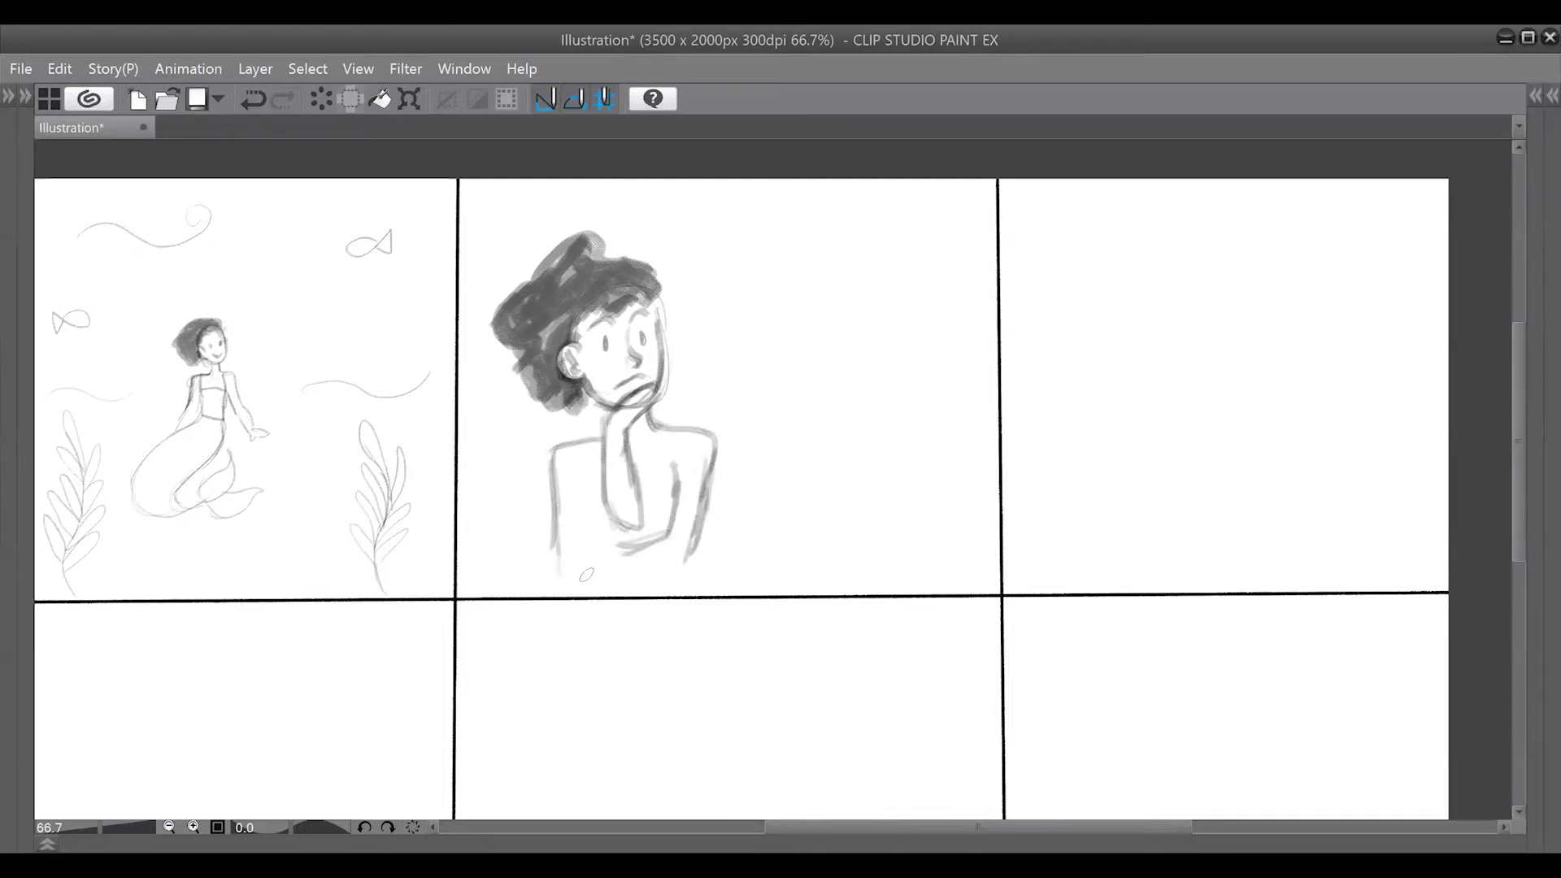
Step: Remove the bent arm lines and redraw a straight forearm running down from the mermaid's chin
key("e")
mouse_move(657, 513)
left_mouse_down()
mouse_move(621, 494)
mouse_move(679, 492)
left_mouse_up()
key("p")
mouse_move(626, 439)
left_mouse_down()
mouse_move(621, 529)
mouse_move(607, 505)
mouse_move(617, 552)
left_mouse_up()
key("ctrl+z")
key("ctrl+z")
key("e")
key("p")
left_click_drag(603, 457, 580, 546)
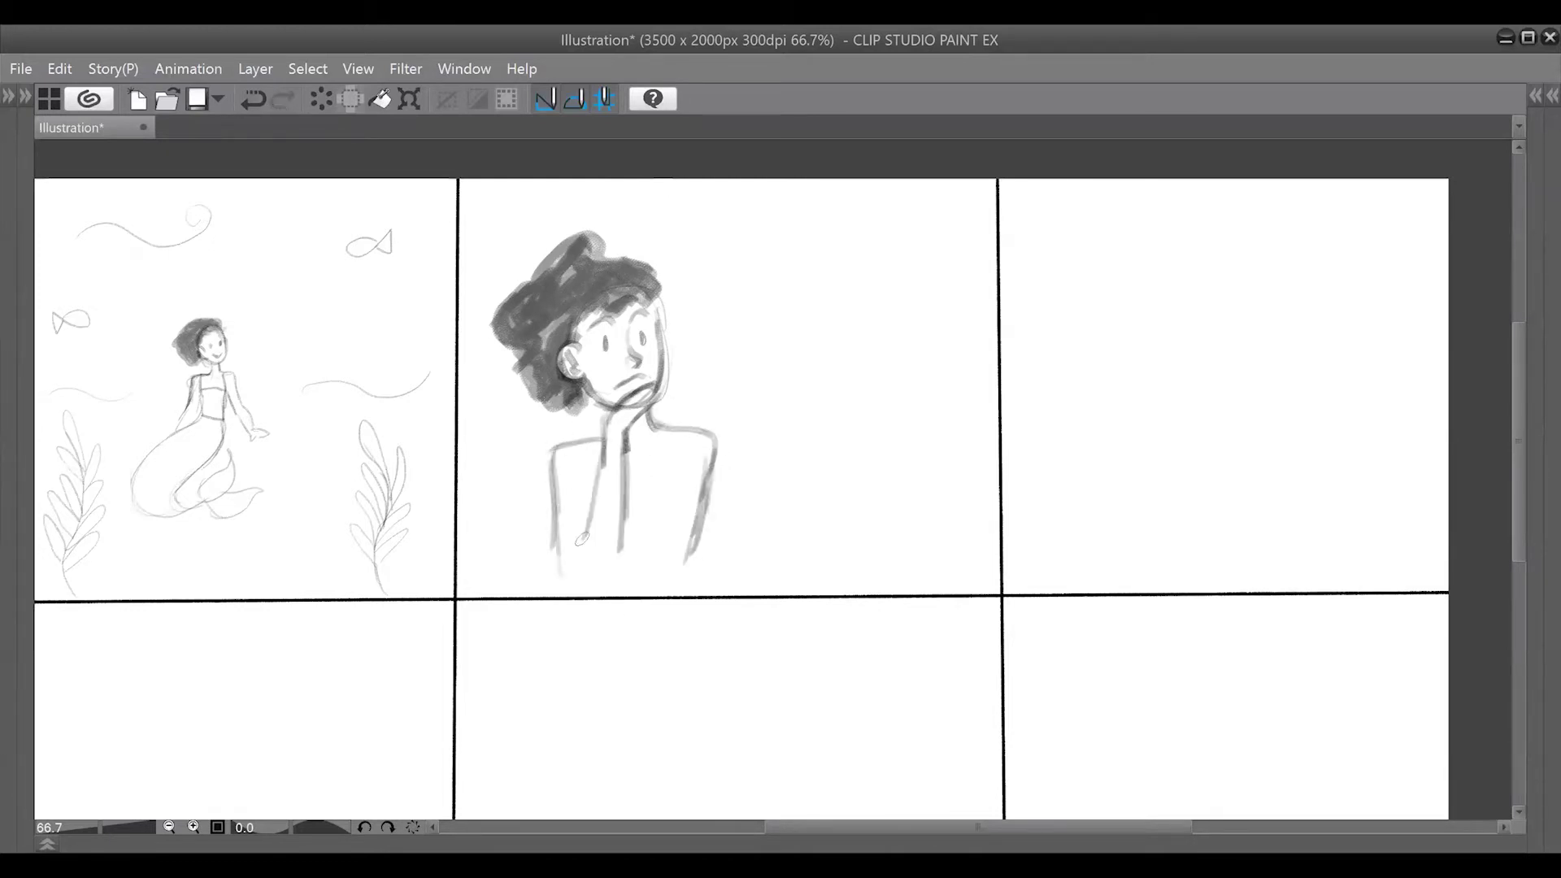
Step: Complete the elbow, the torso side and the other forearm folded across the mermaid's waist
left_click_drag(555, 492, 605, 575)
left_click_drag(666, 476, 657, 558)
left_click_drag(696, 534, 679, 574)
left_click_drag(660, 550, 615, 559)
left_click_drag(680, 572, 576, 578)
Step: Sketch a thought bubble beside the mermaid with a castle tower between two pointed houses inside it
left_click_drag(714, 326, 761, 322)
mouse_move(831, 249)
left_mouse_down()
mouse_move(807, 299)
mouse_move(952, 395)
mouse_move(825, 248)
left_mouse_up()
left_click_drag(836, 319, 837, 371)
mouse_move(827, 330)
left_mouse_down()
mouse_move(852, 293)
mouse_move(874, 329)
left_mouse_up()
mouse_move(869, 322)
left_mouse_down()
mouse_move(868, 353)
mouse_move(882, 259)
mouse_move(919, 261)
mouse_move(921, 328)
mouse_move(936, 298)
left_mouse_up()
mouse_move(937, 297)
left_mouse_down()
mouse_move(964, 335)
mouse_move(956, 370)
left_mouse_up()
left_click_drag(953, 334, 954, 370)
mouse_move(868, 327)
left_mouse_down()
mouse_move(871, 374)
mouse_move(847, 370)
left_mouse_up()
Step: Refine the eye of the thinking mermaid and draw a headband across her hair
left_click_drag(641, 332, 643, 345)
mouse_move(648, 298)
left_mouse_down()
mouse_move(657, 307)
mouse_move(633, 284)
mouse_move(649, 292)
left_mouse_up()
key("e")
key("p")
mouse_move(571, 340)
left_mouse_down()
mouse_move(587, 305)
mouse_move(656, 306)
mouse_move(649, 295)
mouse_move(581, 354)
left_mouse_up()
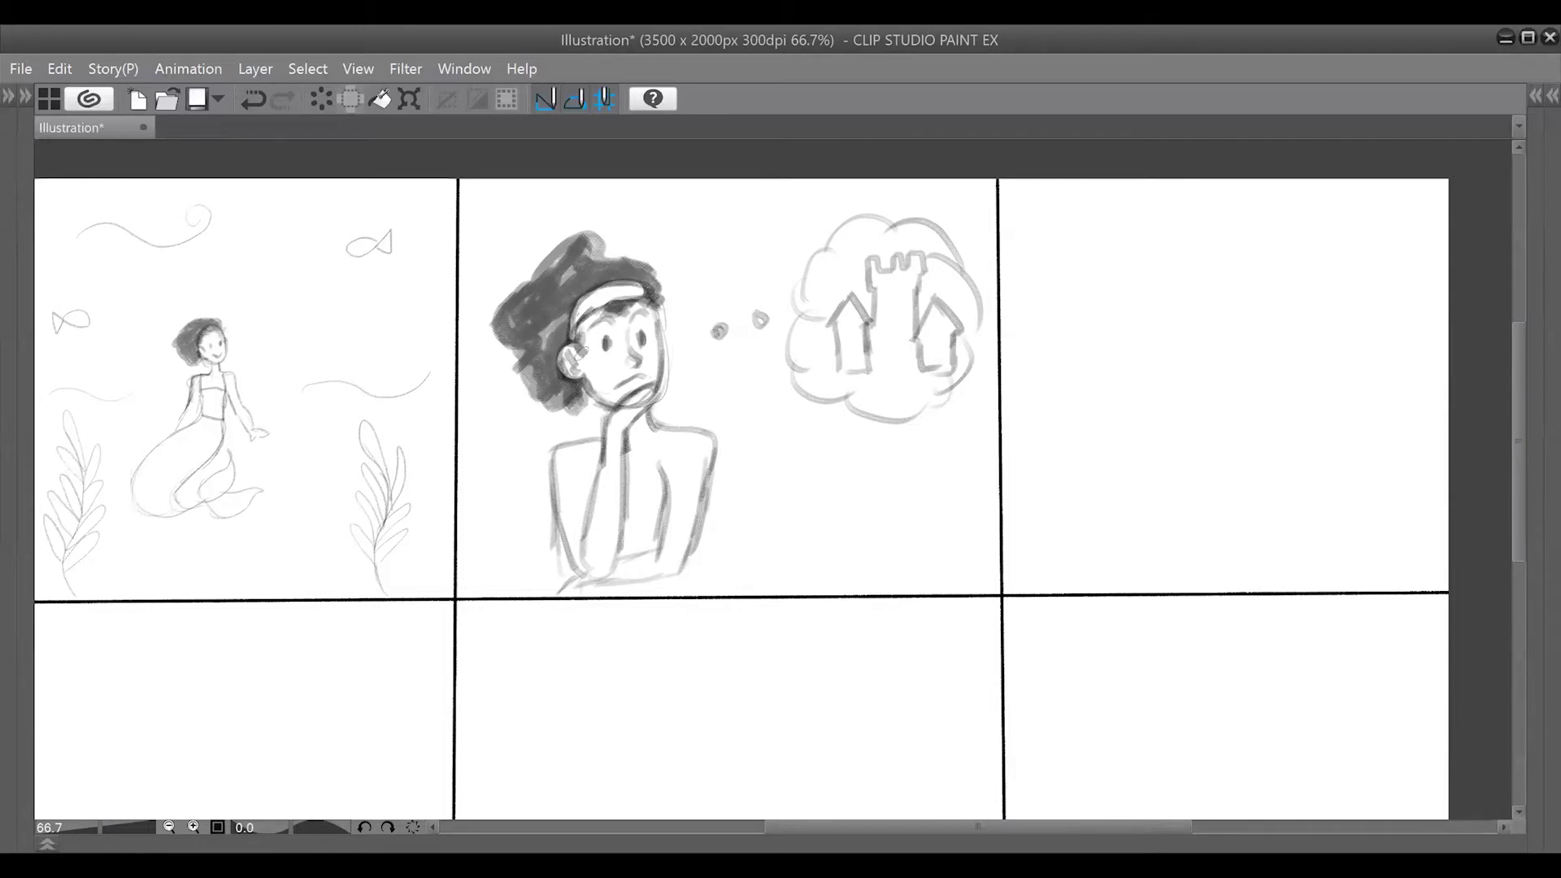
Step: Strengthen the face edge and folded arms and add the straps and neckline of the mermaid's top
left_click_drag(655, 307, 658, 356)
left_click_drag(693, 556, 689, 578)
left_click_drag(673, 431, 669, 484)
left_click_drag(578, 444, 589, 488)
left_click_drag(626, 481, 670, 481)
left_click_drag(691, 556, 682, 585)
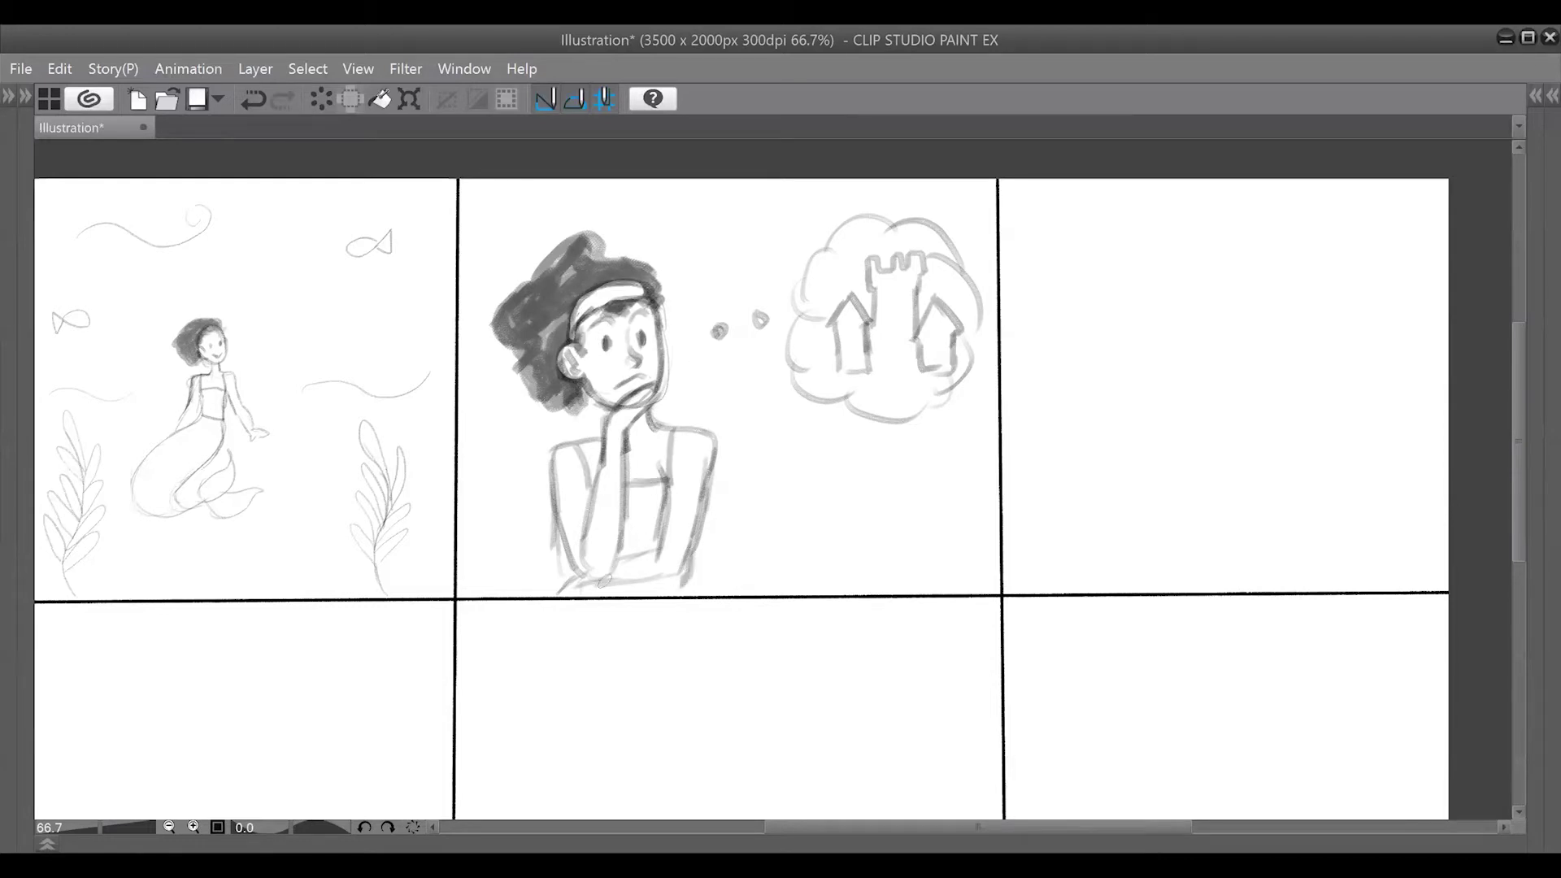
left_click_drag(587, 580, 582, 595)
Step: Sketch a small head in the third square and enclose it in a large teardrop-shaped net outline
left_click_drag(869, 595, 575, 593)
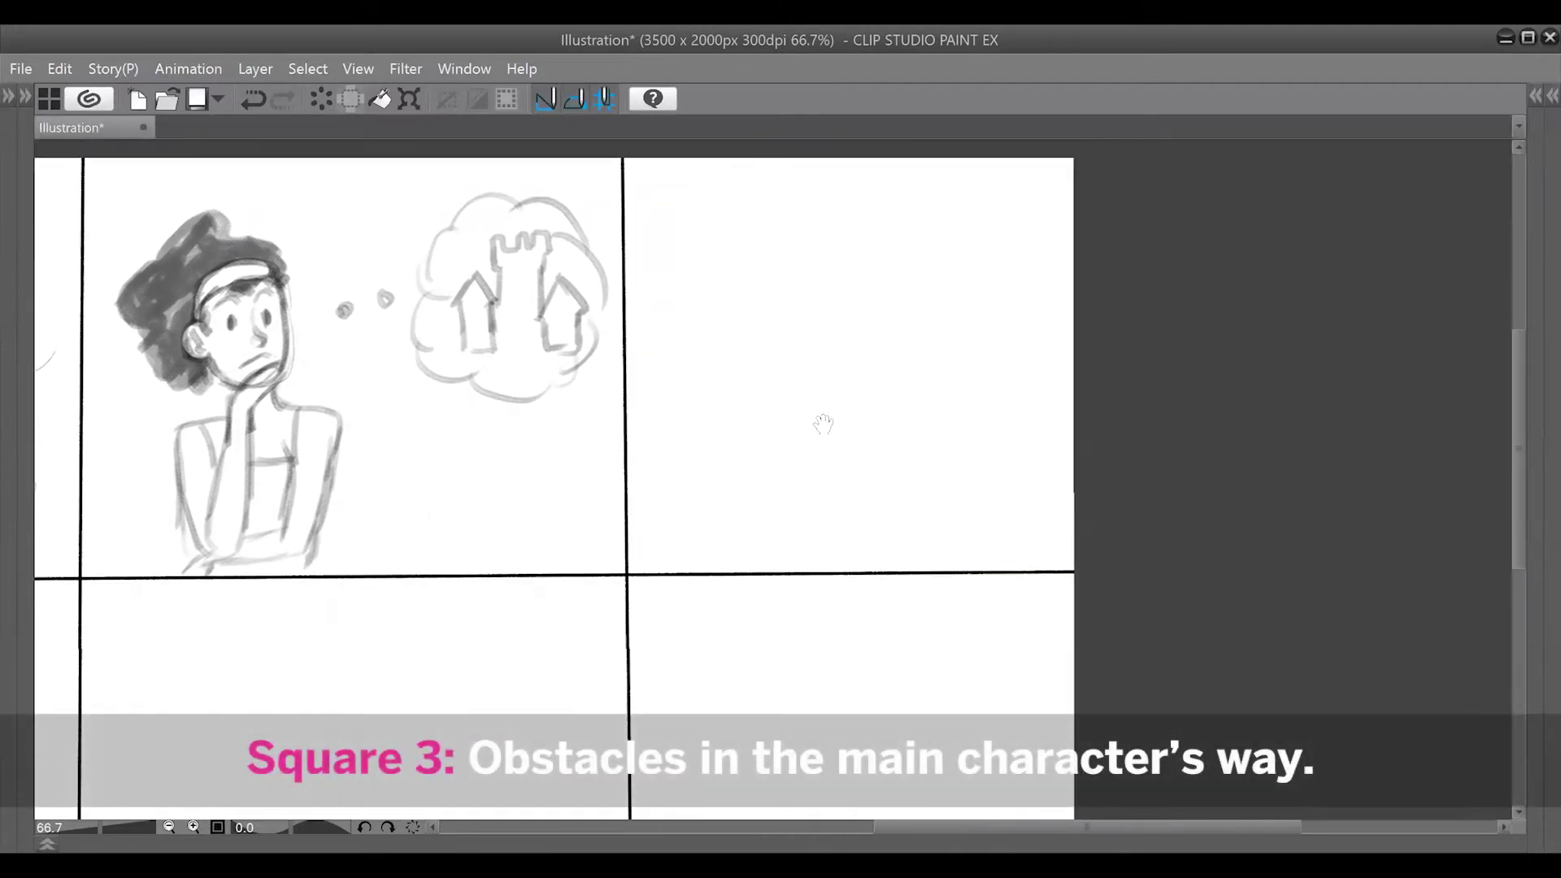
left_click_drag(822, 425, 871, 414)
left_click_drag(853, 473, 795, 496)
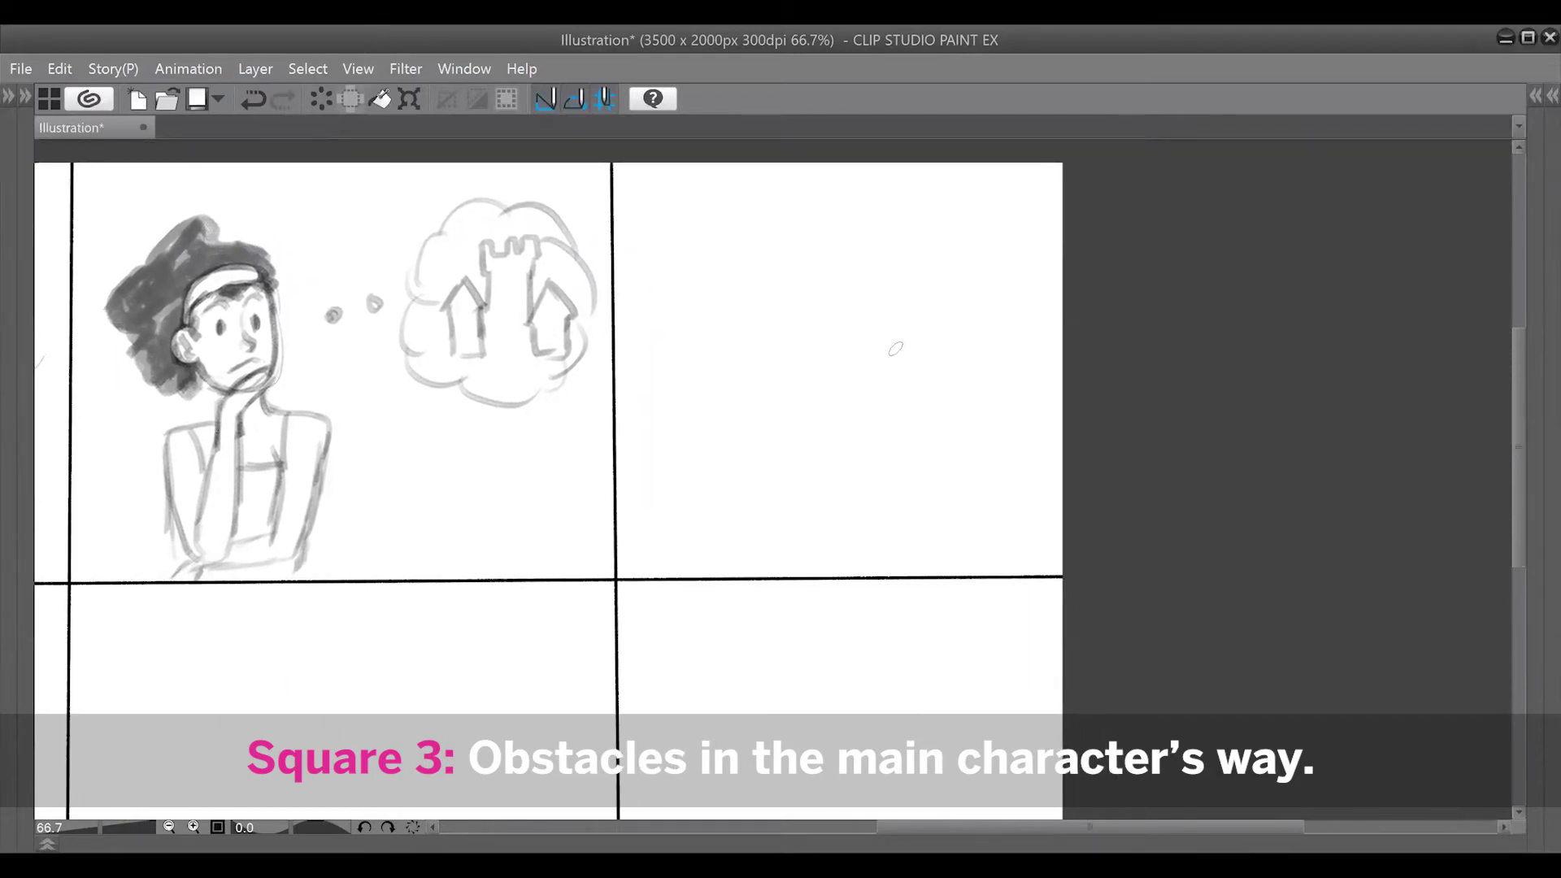
mouse_move(876, 308)
left_mouse_down()
mouse_move(878, 355)
mouse_move(862, 369)
mouse_move(888, 378)
left_mouse_up()
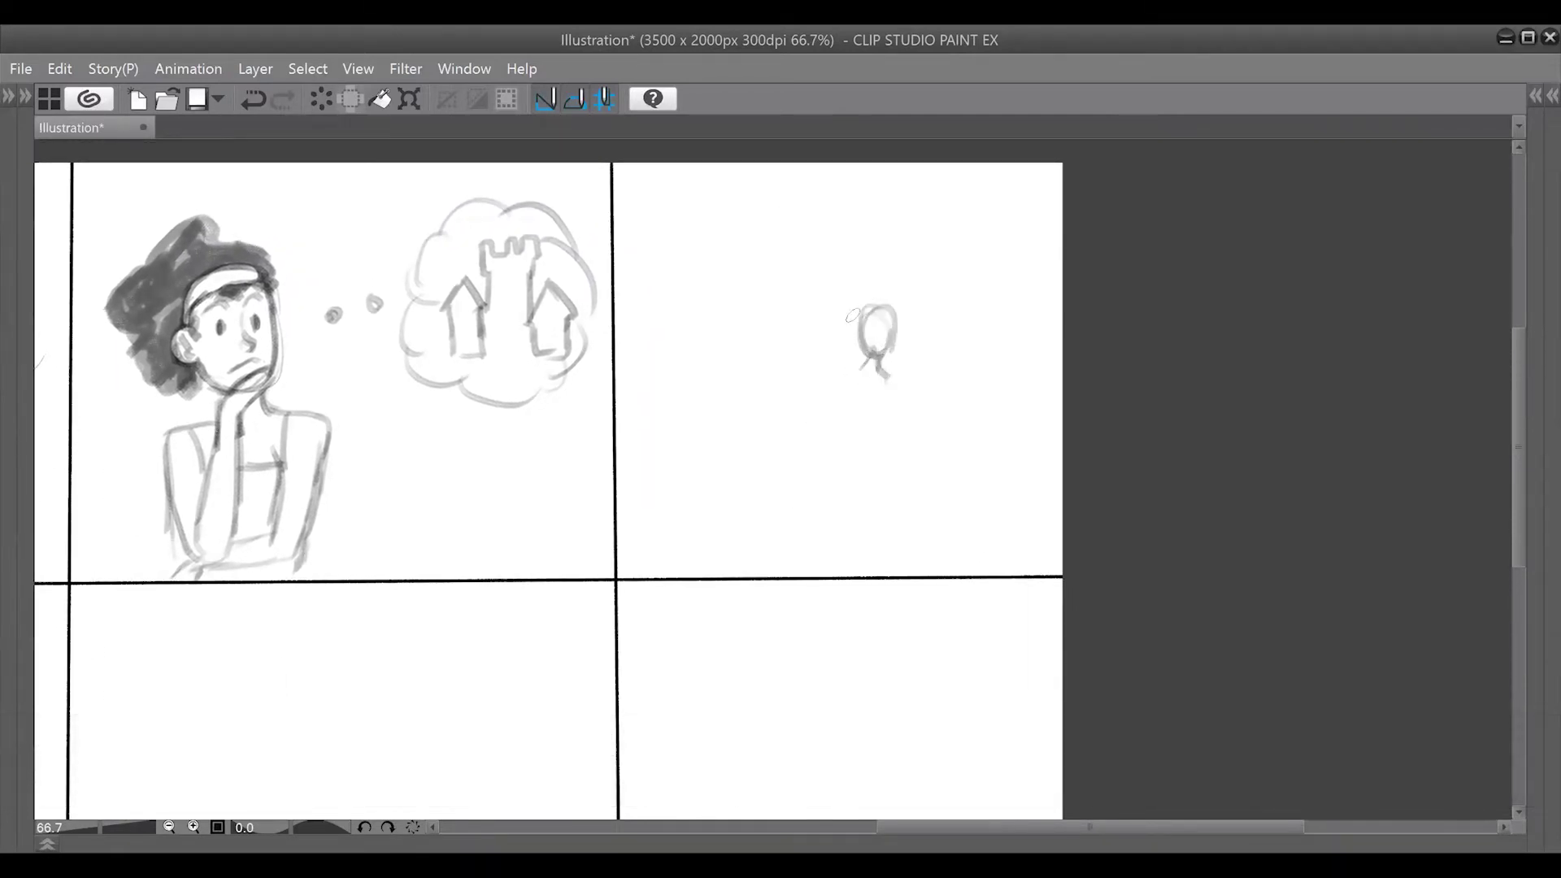
mouse_move(799, 169)
left_mouse_down()
mouse_move(743, 297)
mouse_move(765, 476)
left_mouse_up()
left_click_drag(873, 192, 917, 435)
mouse_move(741, 448)
left_mouse_down()
mouse_move(768, 478)
mouse_move(829, 491)
left_mouse_up()
left_click_drag(935, 386, 915, 460)
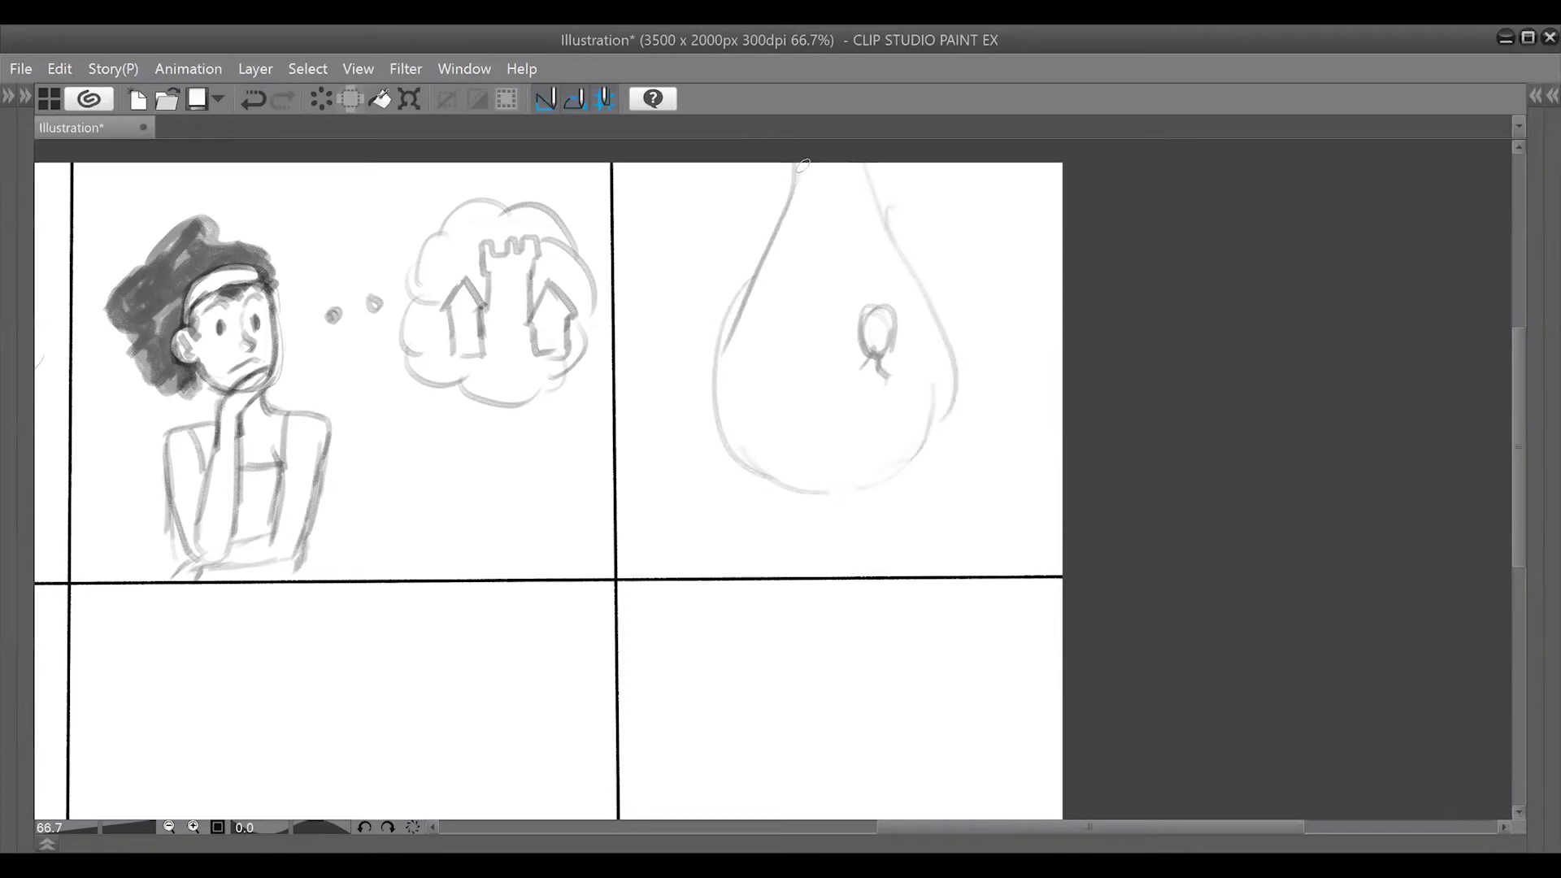
Step: Fill the net outline with curved vertical and horizontal mesh lines
mouse_move(803, 166)
left_mouse_down()
mouse_move(761, 479)
mouse_move(833, 488)
mouse_move(903, 464)
left_mouse_up()
left_click_drag(705, 390, 940, 394)
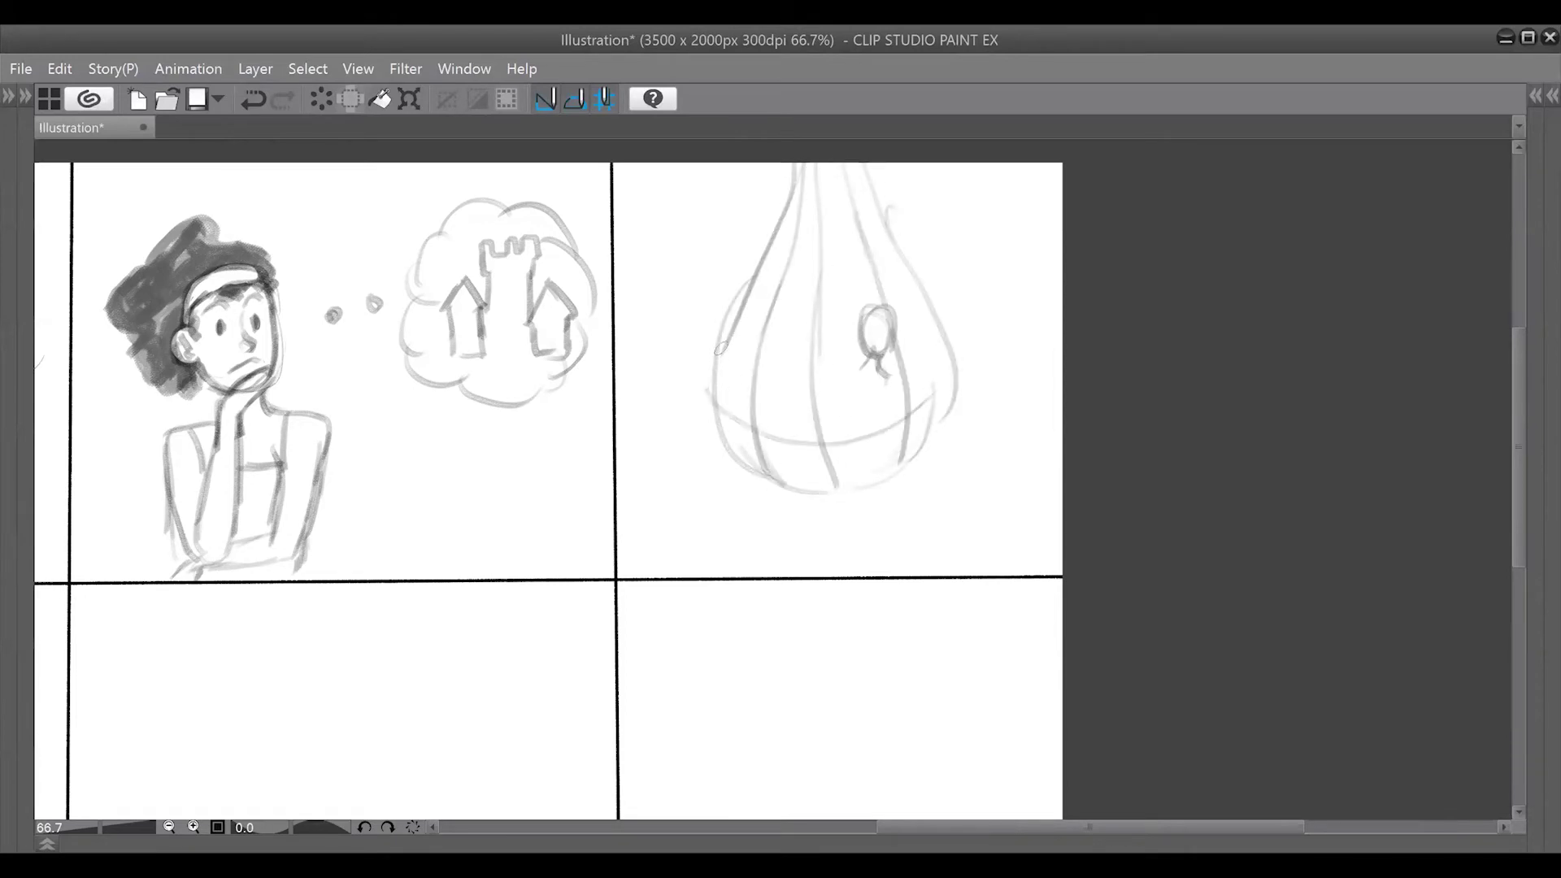
left_click_drag(720, 358, 943, 374)
left_click_drag(739, 305, 919, 297)
left_click_drag(768, 260, 902, 244)
left_click_drag(783, 215, 881, 202)
Step: Sketch the trapped mermaid's hair, torso, arms and curled tail inside the net
mouse_move(862, 297)
left_mouse_down()
mouse_move(833, 333)
mouse_move(885, 305)
mouse_move(899, 346)
mouse_move(903, 303)
mouse_move(889, 324)
mouse_move(903, 389)
left_mouse_up()
left_click_drag(868, 357, 837, 397)
mouse_move(898, 370)
left_mouse_down()
mouse_move(891, 423)
mouse_move(829, 370)
mouse_move(825, 399)
left_mouse_up()
key("e")
key("p")
mouse_move(839, 287)
left_mouse_down()
mouse_move(845, 310)
mouse_move(827, 323)
mouse_move(894, 406)
mouse_move(876, 407)
mouse_move(900, 374)
left_mouse_up()
key("e")
key("p")
mouse_move(898, 375)
left_mouse_down()
mouse_move(893, 406)
mouse_move(840, 392)
mouse_move(908, 372)
mouse_move(887, 426)
mouse_move(908, 377)
mouse_move(847, 409)
mouse_move(869, 443)
left_mouse_up()
mouse_move(850, 388)
left_mouse_down()
mouse_move(784, 476)
mouse_move(905, 437)
mouse_move(907, 420)
left_mouse_up()
mouse_move(827, 375)
left_mouse_down()
mouse_move(843, 406)
mouse_move(825, 364)
mouse_move(879, 346)
mouse_move(812, 373)
mouse_move(786, 349)
mouse_move(817, 394)
mouse_move(813, 366)
mouse_move(770, 461)
mouse_move(822, 463)
left_mouse_up()
Step: Refine the trapped mermaid's torso and arms and draw her raised hands against the net
scroll(908, 231, "up", 1)
scroll(942, 456, "up", 1)
left_click_drag(834, 421, 812, 542)
mouse_move(833, 430)
left_mouse_down()
mouse_move(855, 445)
mouse_move(858, 517)
left_mouse_up()
left_click_drag(890, 411, 886, 443)
left_click_drag(879, 430, 897, 460)
left_click_drag(895, 453, 891, 483)
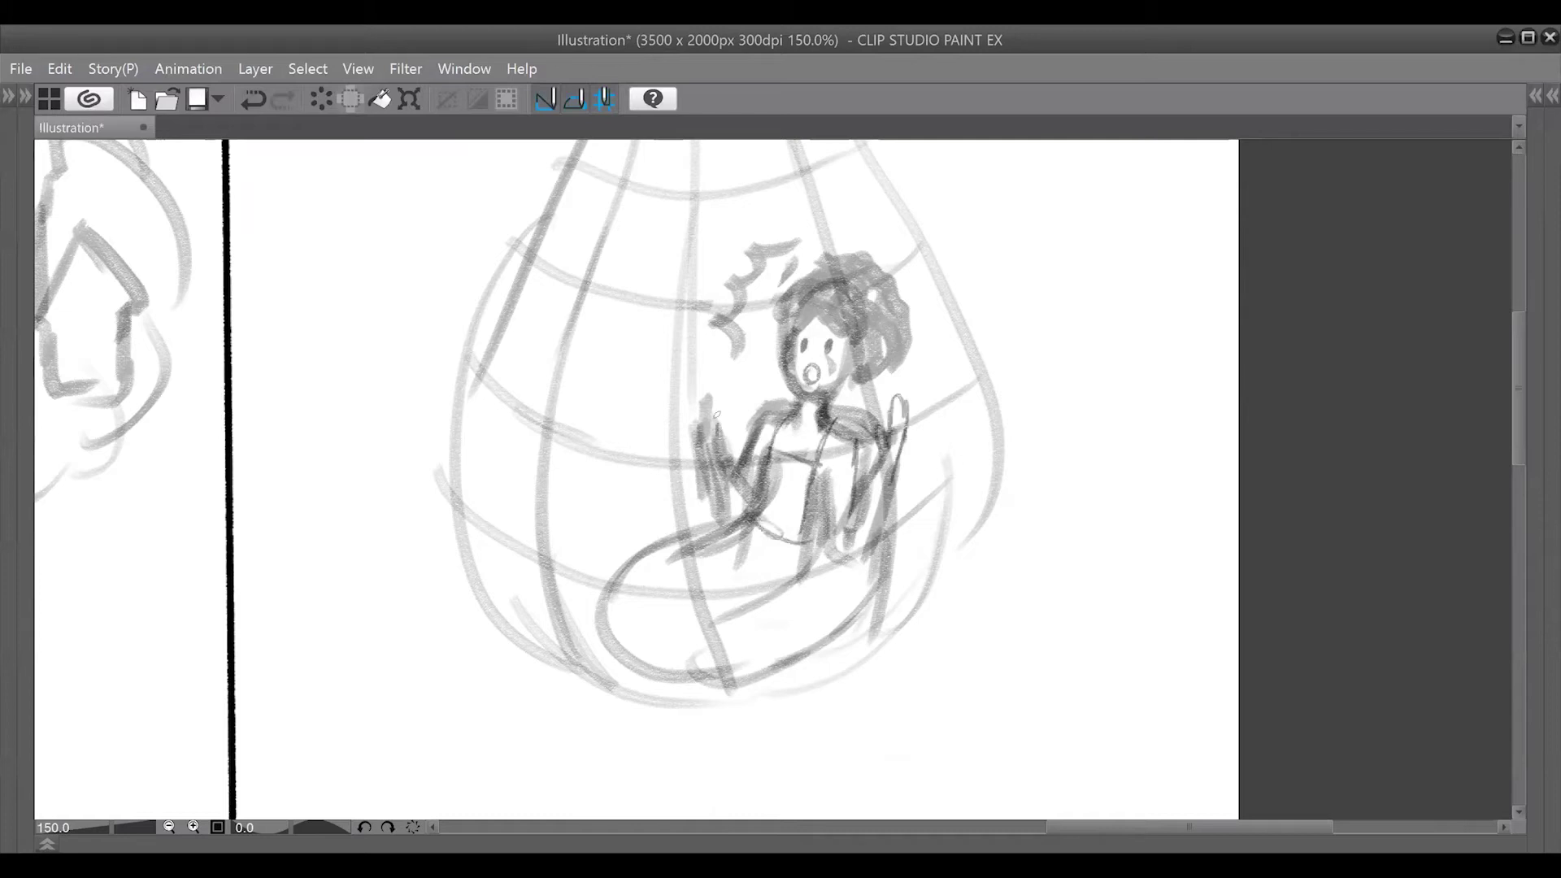
left_click_drag(707, 384, 703, 446)
left_click_drag(718, 388, 722, 433)
Step: Add curling water-current lines to the second and third squares
scroll(944, 255, "down", 3)
left_click_drag(670, 513, 867, 550)
left_click_drag(657, 227, 736, 214)
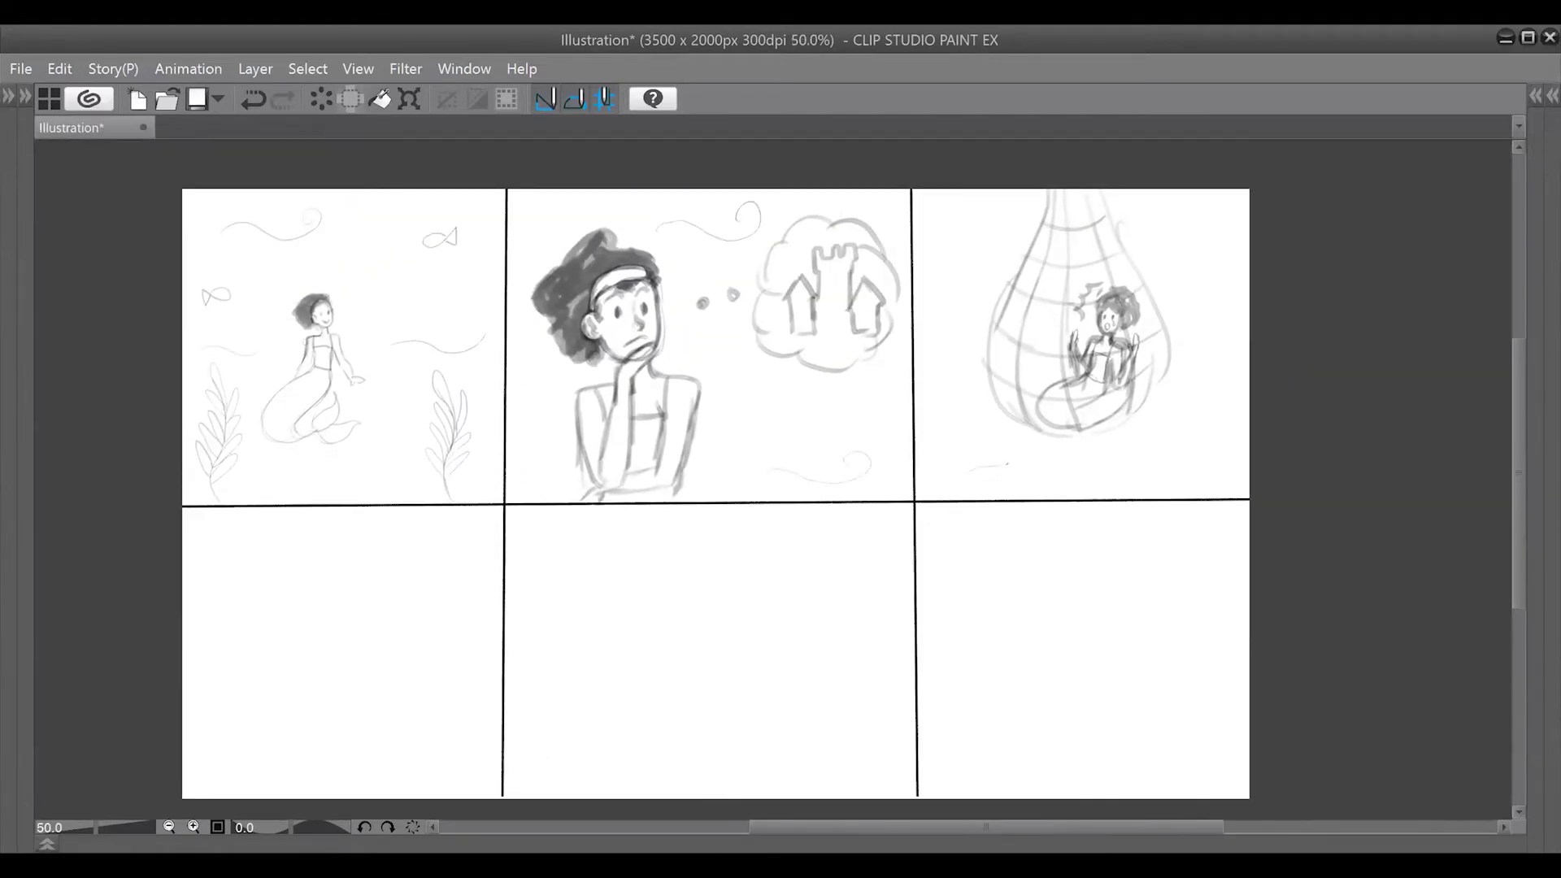
Step: Sketch the curved vertical and horizontal strands of a close-up net on the left side of the fourth square
scroll(661, 540, "up", 1)
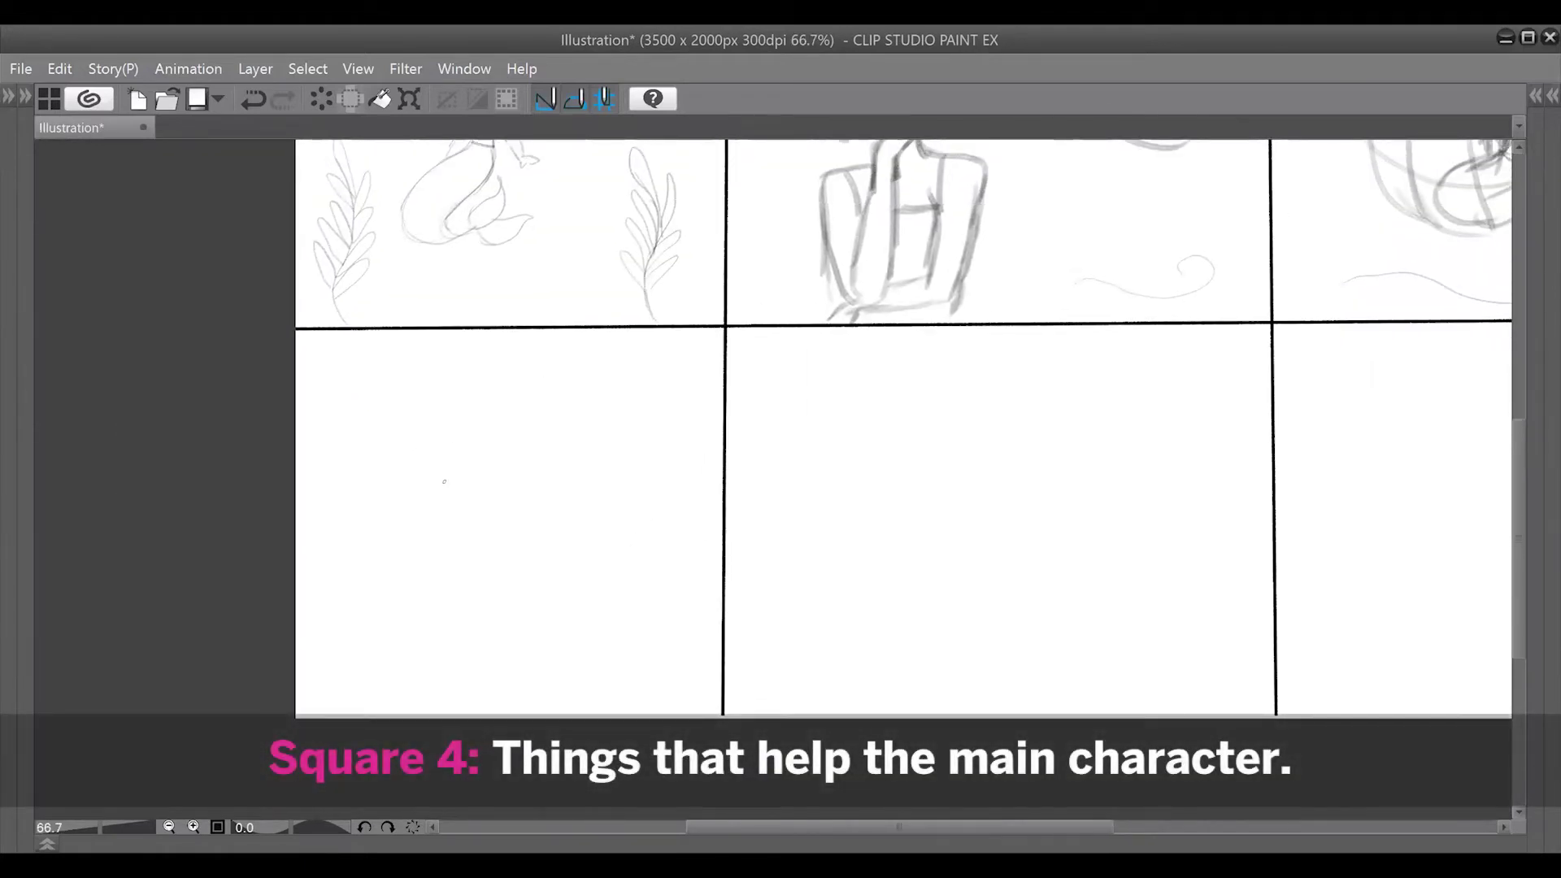
mouse_move(465, 331)
left_mouse_down()
mouse_move(537, 626)
mouse_move(539, 715)
left_mouse_up()
left_click_drag(385, 339, 446, 717)
left_click_drag(305, 427, 340, 712)
left_click_drag(429, 323, 491, 452)
mouse_move(296, 387)
left_mouse_down()
mouse_move(368, 403)
mouse_move(463, 388)
left_mouse_up()
left_click_drag(297, 551, 506, 521)
left_click_drag(297, 670, 536, 616)
Step: Sketch the mermaid's oval head behind the close-up net with eyes, mouth, headband and shaded curly hair
mouse_move(385, 427)
left_mouse_down()
mouse_move(373, 515)
mouse_move(459, 484)
mouse_move(398, 553)
left_mouse_up()
left_click_drag(457, 504, 424, 530)
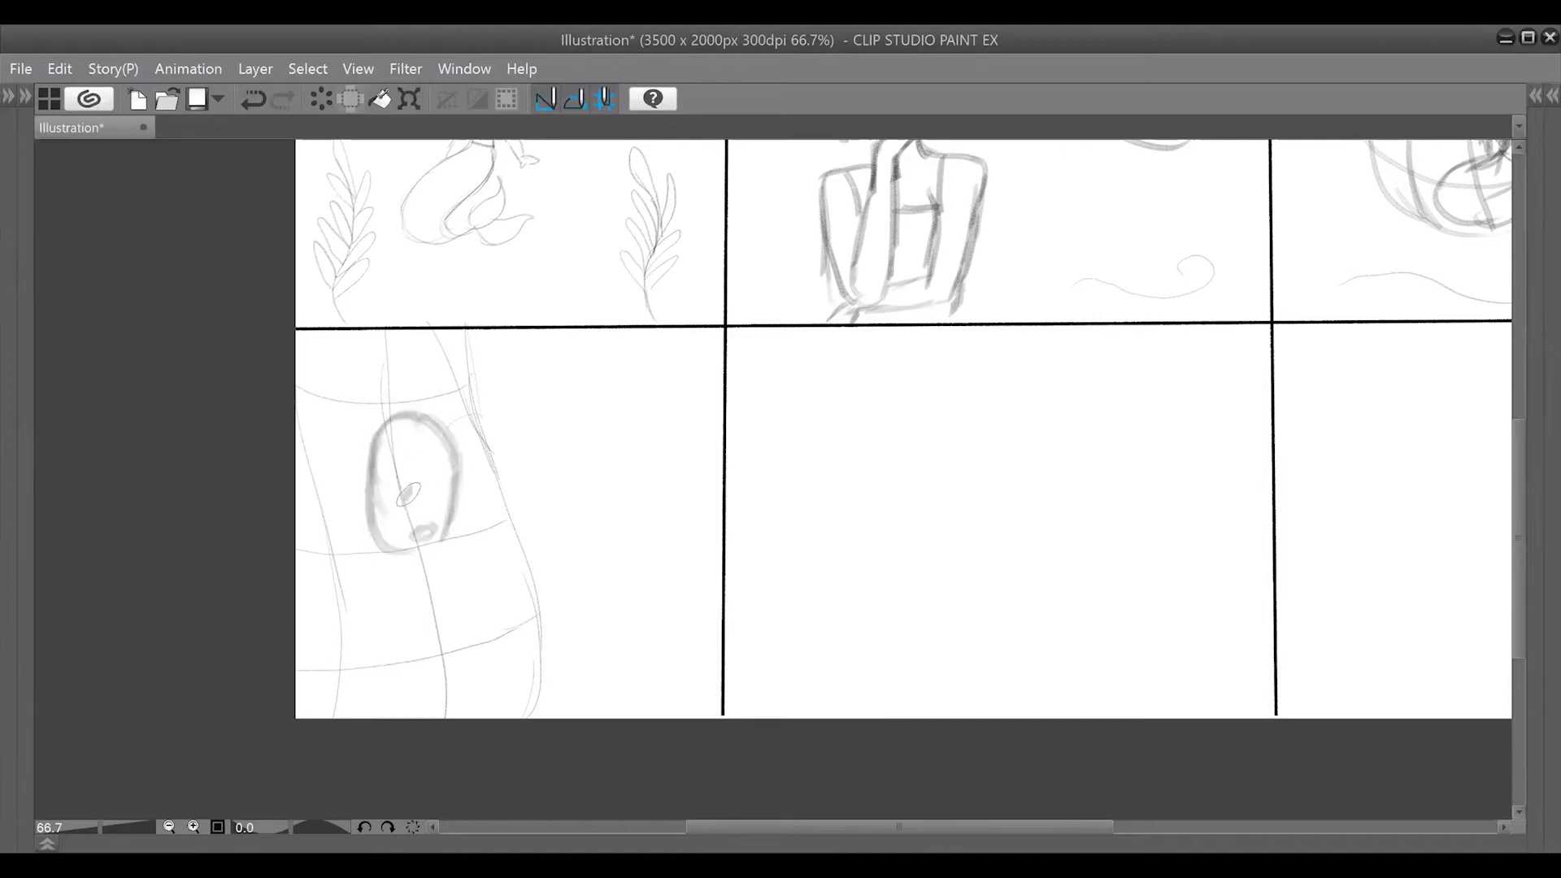
left_click_drag(408, 494, 405, 498)
mouse_move(437, 485)
left_mouse_down()
mouse_move(411, 496)
mouse_move(439, 487)
left_mouse_up()
key("ctrl+z")
key("ctrl+z")
key("]")
left_click_drag(381, 462, 447, 439)
mouse_move(372, 478)
left_mouse_down()
mouse_move(458, 451)
mouse_move(438, 427)
mouse_move(375, 453)
mouse_move(339, 498)
mouse_move(358, 454)
mouse_move(338, 415)
mouse_move(398, 405)
mouse_move(448, 422)
mouse_move(429, 399)
mouse_move(310, 451)
mouse_move(366, 529)
mouse_move(371, 494)
mouse_move(382, 533)
left_mouse_up()
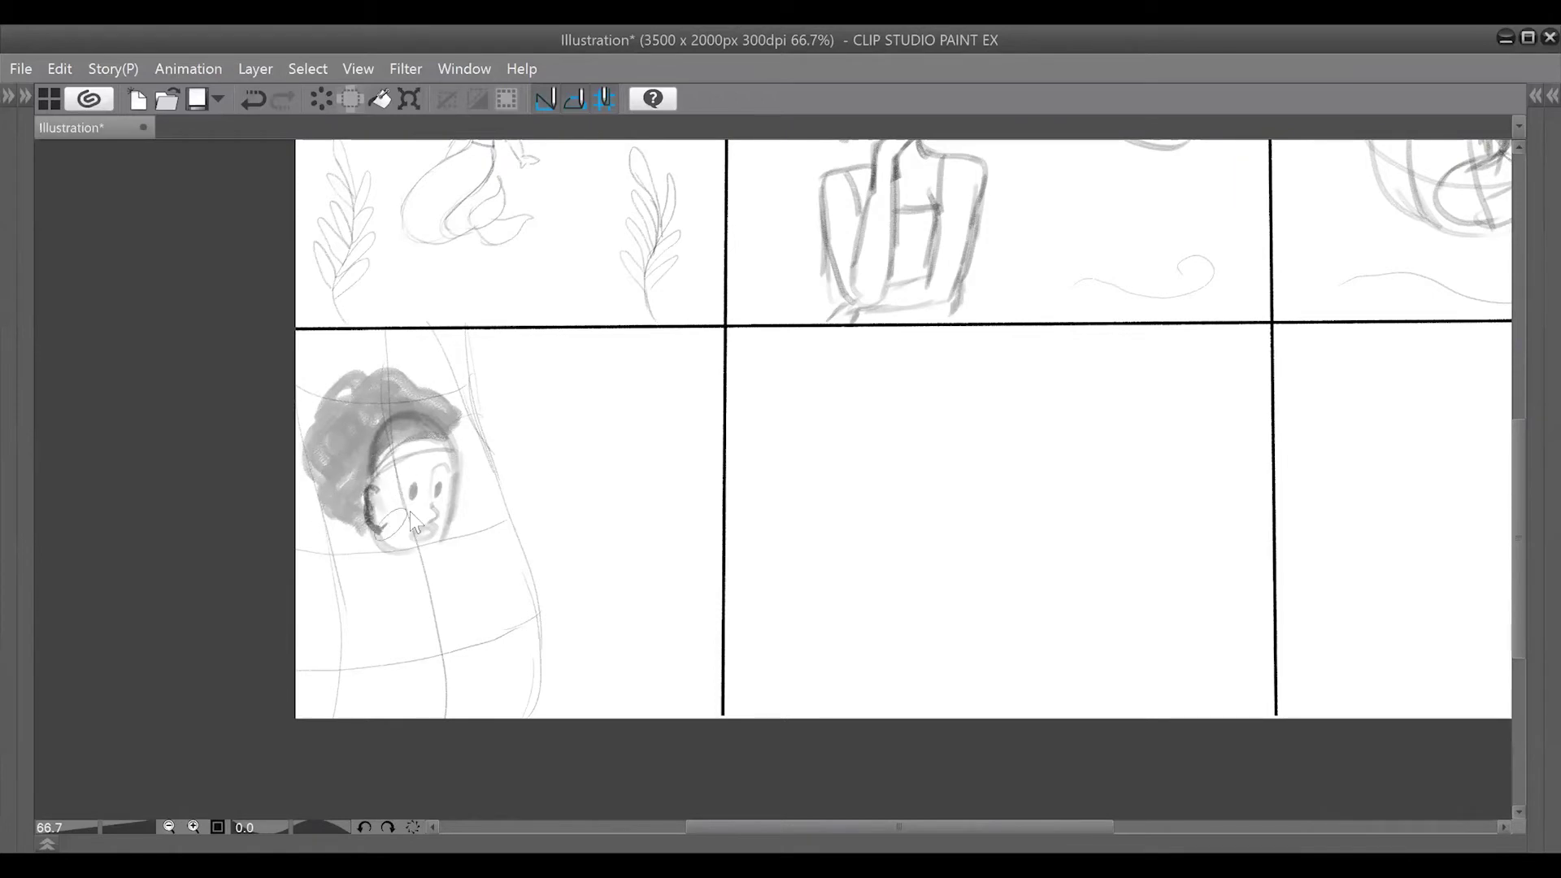
mouse_move(428, 420)
left_mouse_down()
mouse_move(352, 504)
mouse_move(313, 435)
mouse_move(336, 411)
mouse_move(345, 441)
left_mouse_up()
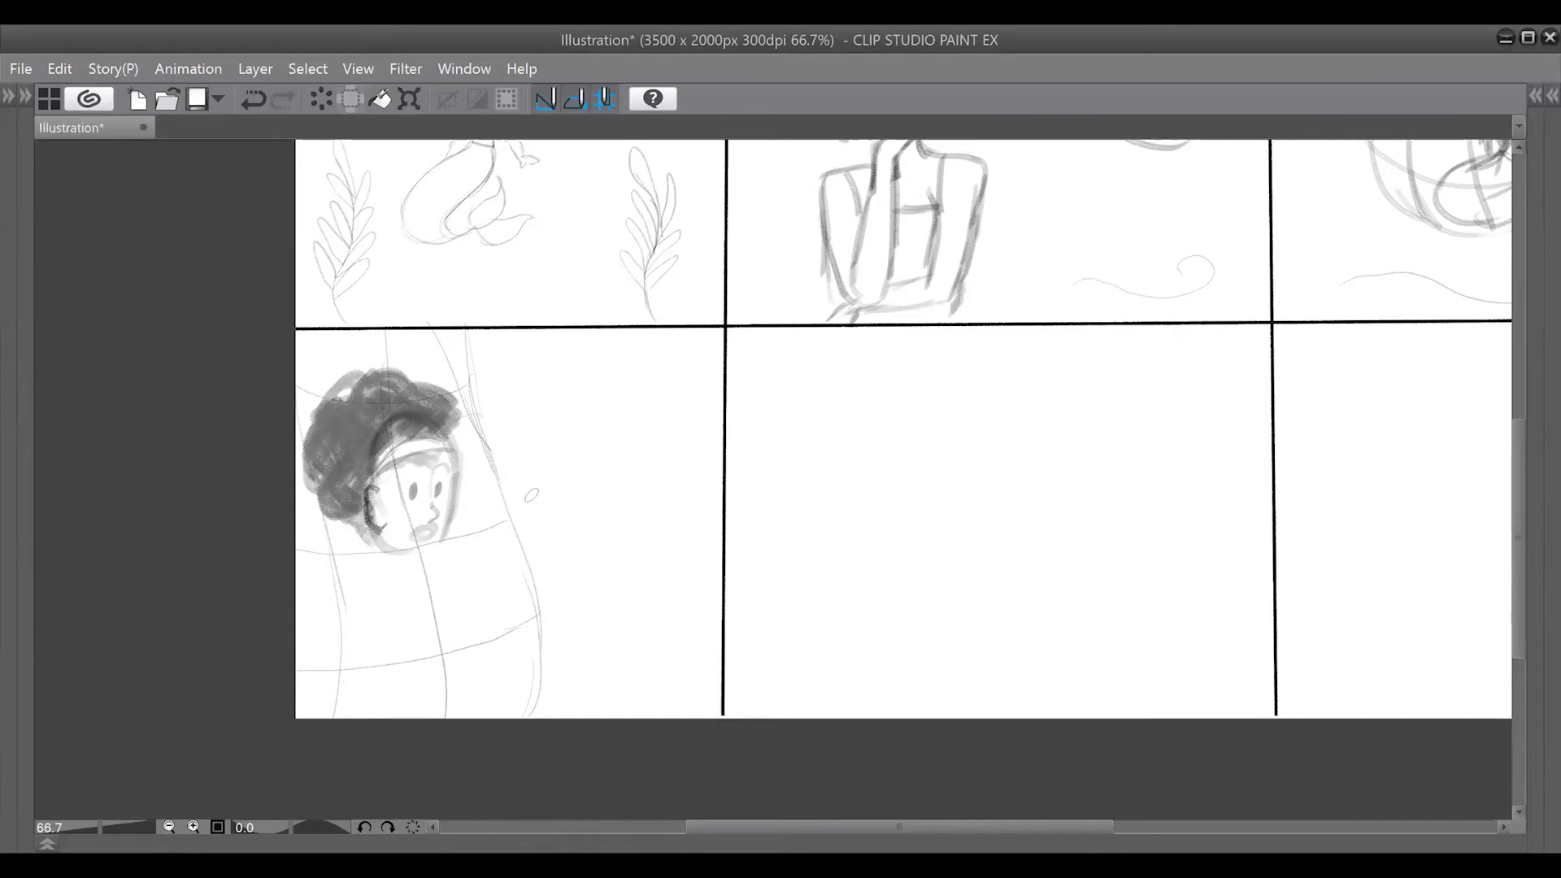
Step: Draw the netted mermaid's neck, shoulders, arms and strapped top in the fourth square
mouse_move(532, 495)
left_mouse_down()
mouse_move(617, 404)
mouse_move(509, 464)
left_mouse_up()
mouse_move(470, 442)
left_mouse_down()
mouse_move(505, 467)
mouse_move(533, 446)
mouse_move(457, 481)
mouse_move(536, 532)
left_mouse_up()
left_click_drag(462, 462, 383, 506)
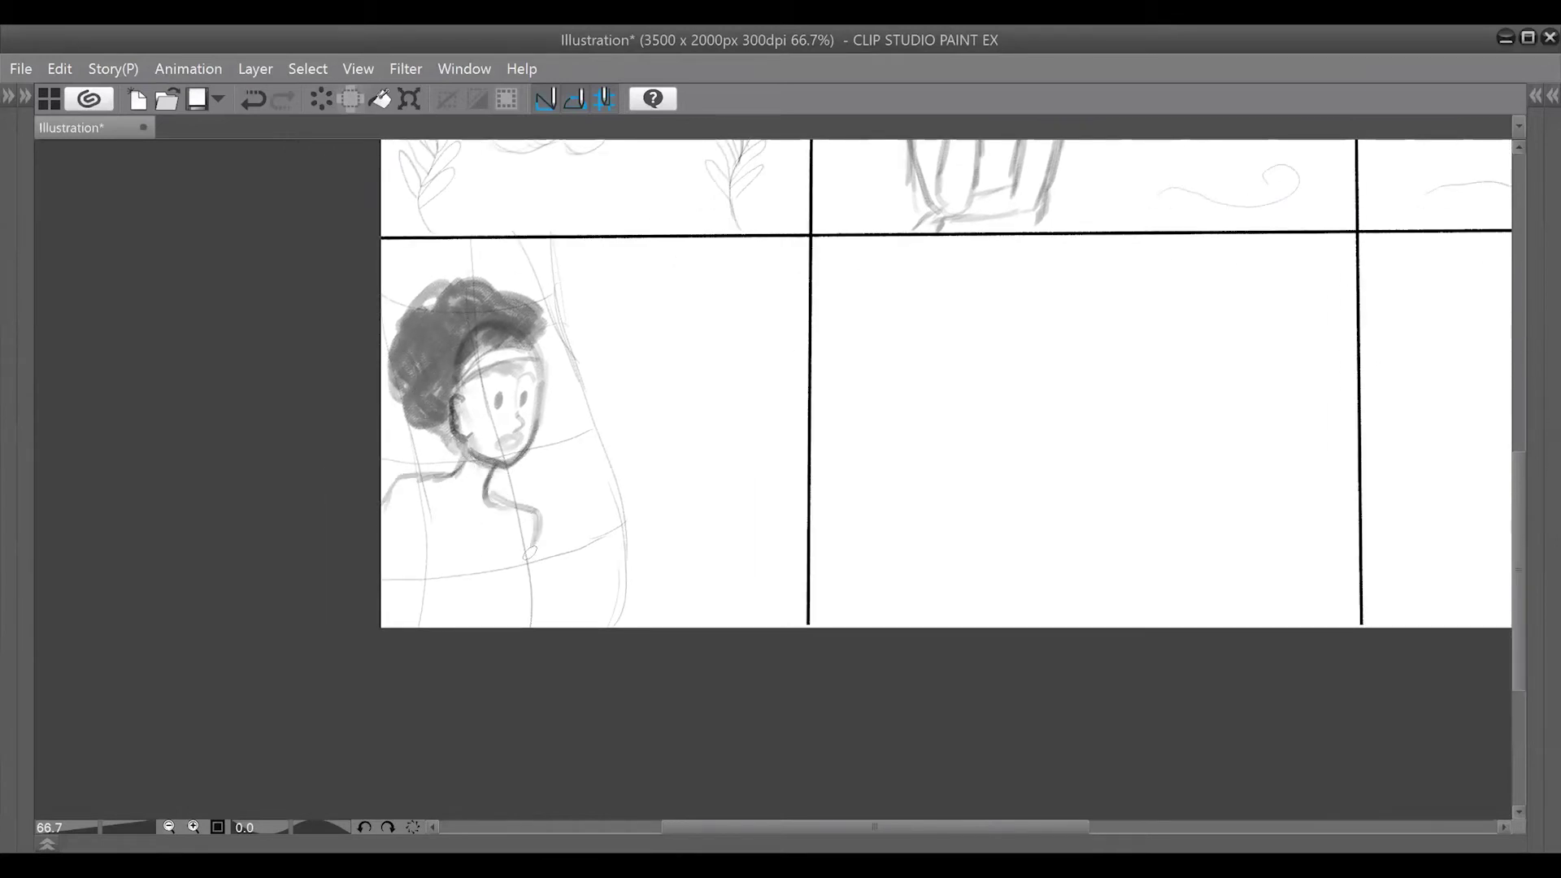
left_click_drag(536, 538, 497, 614)
left_click_drag(513, 503, 487, 547)
left_click_drag(424, 476, 413, 540)
left_click_drag(406, 543, 498, 561)
left_click_drag(511, 502, 455, 614)
left_click_drag(423, 519, 390, 578)
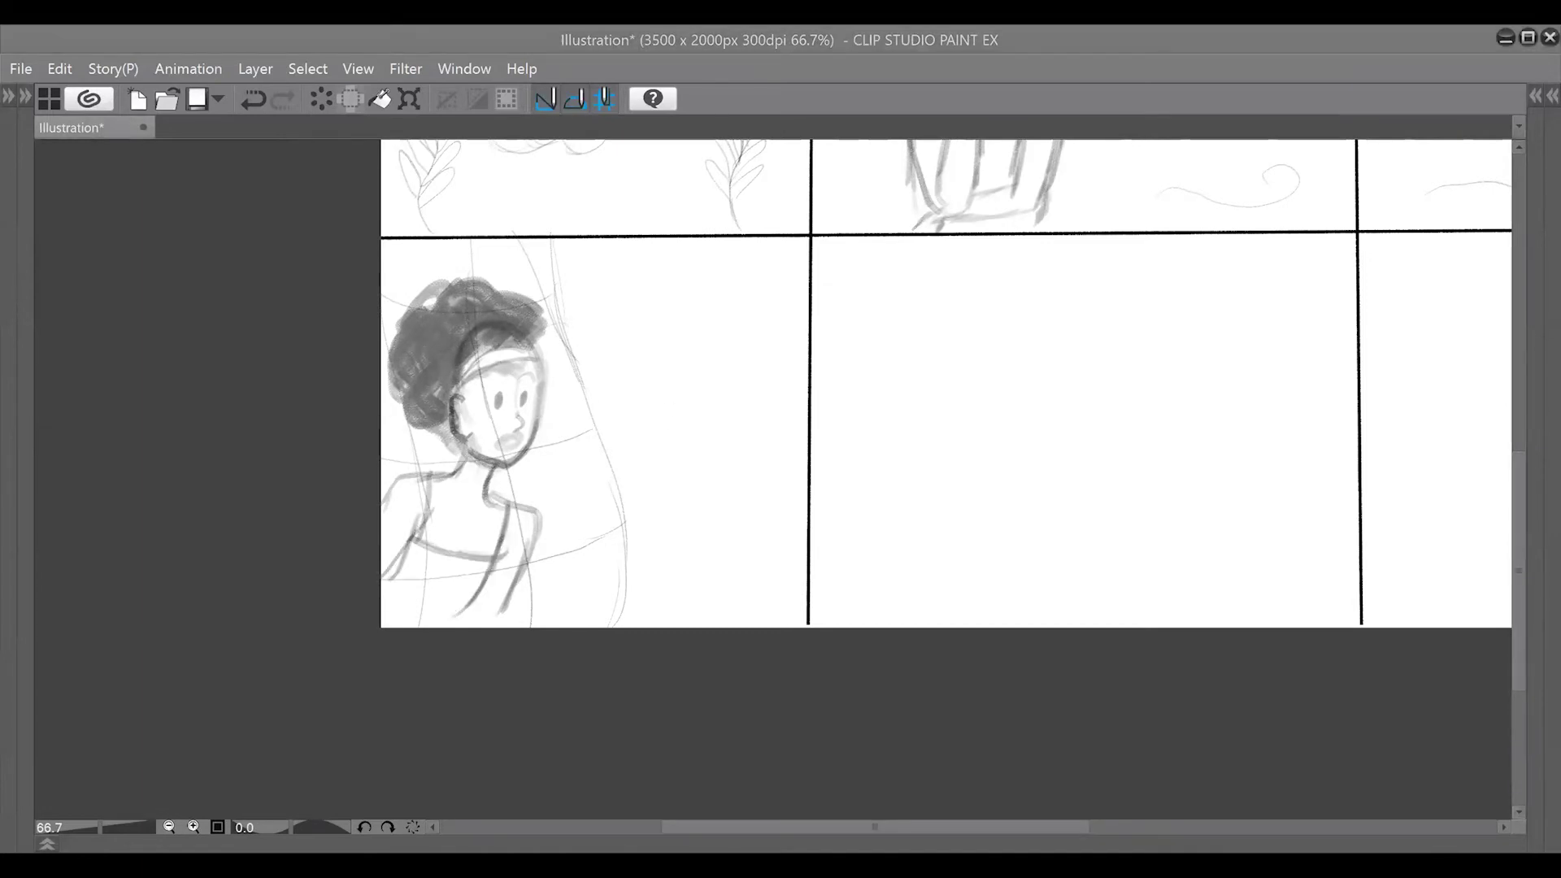
Step: Sketch a sharp-toothed fish facing the net and add three emphasis lines beside the mermaid's face
mouse_move(763, 477)
left_mouse_down()
mouse_move(664, 495)
mouse_move(656, 513)
mouse_move(714, 520)
mouse_move(664, 549)
mouse_move(710, 530)
mouse_move(687, 544)
mouse_move(660, 527)
left_mouse_up()
left_click_drag(689, 487, 691, 495)
mouse_move(787, 532)
left_mouse_down()
mouse_move(751, 541)
mouse_move(804, 504)
mouse_move(802, 547)
left_mouse_up()
mouse_move(711, 460)
left_mouse_down()
mouse_move(789, 465)
mouse_move(782, 482)
mouse_move(614, 500)
mouse_move(697, 582)
left_mouse_up()
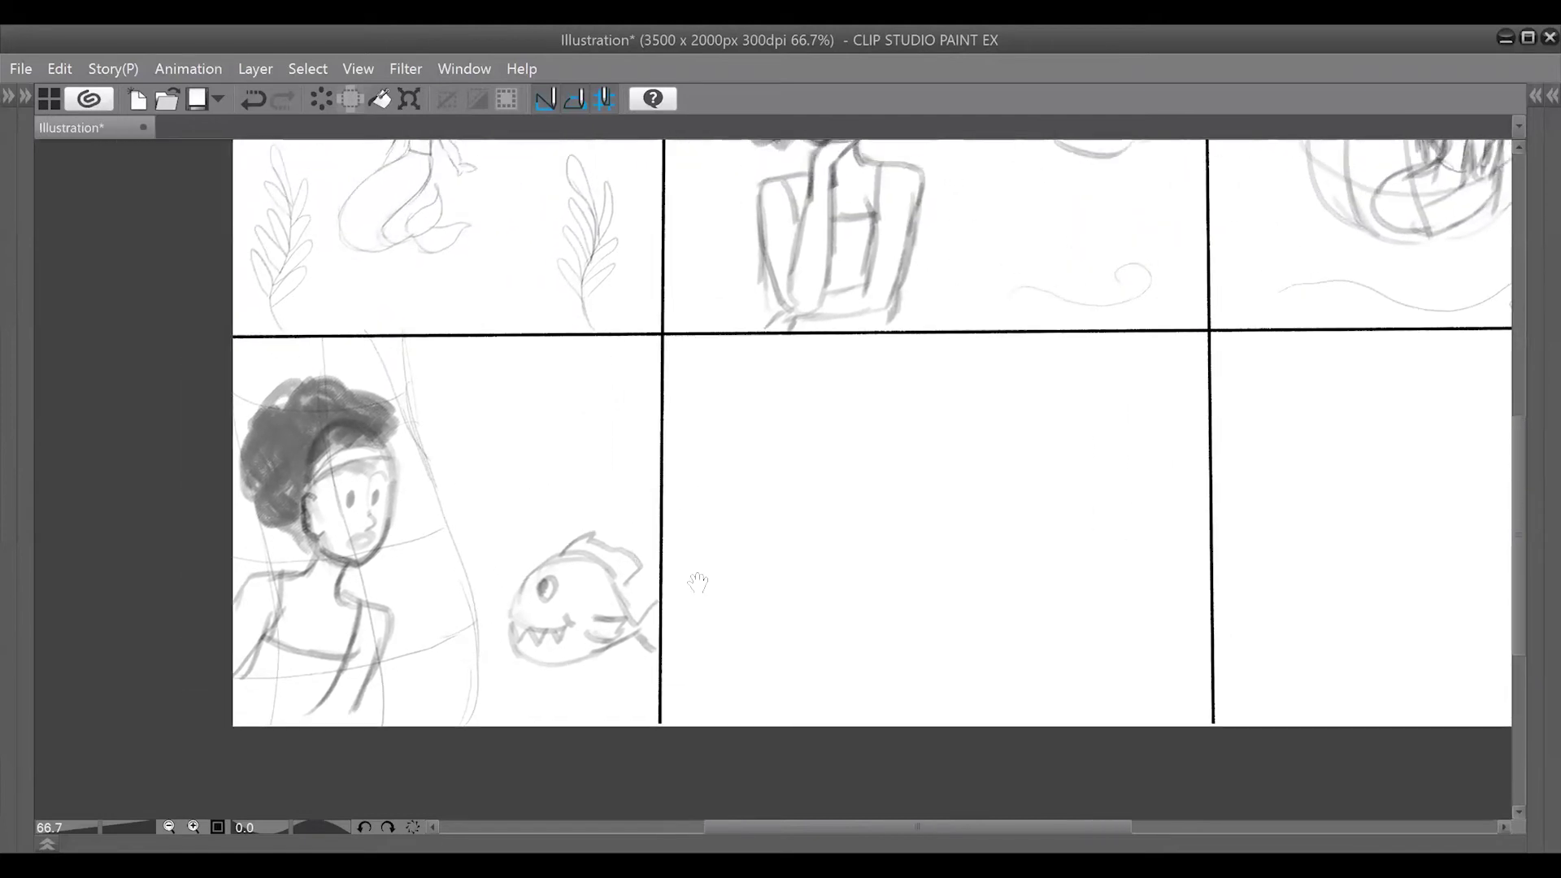
left_click_drag(606, 550, 640, 523)
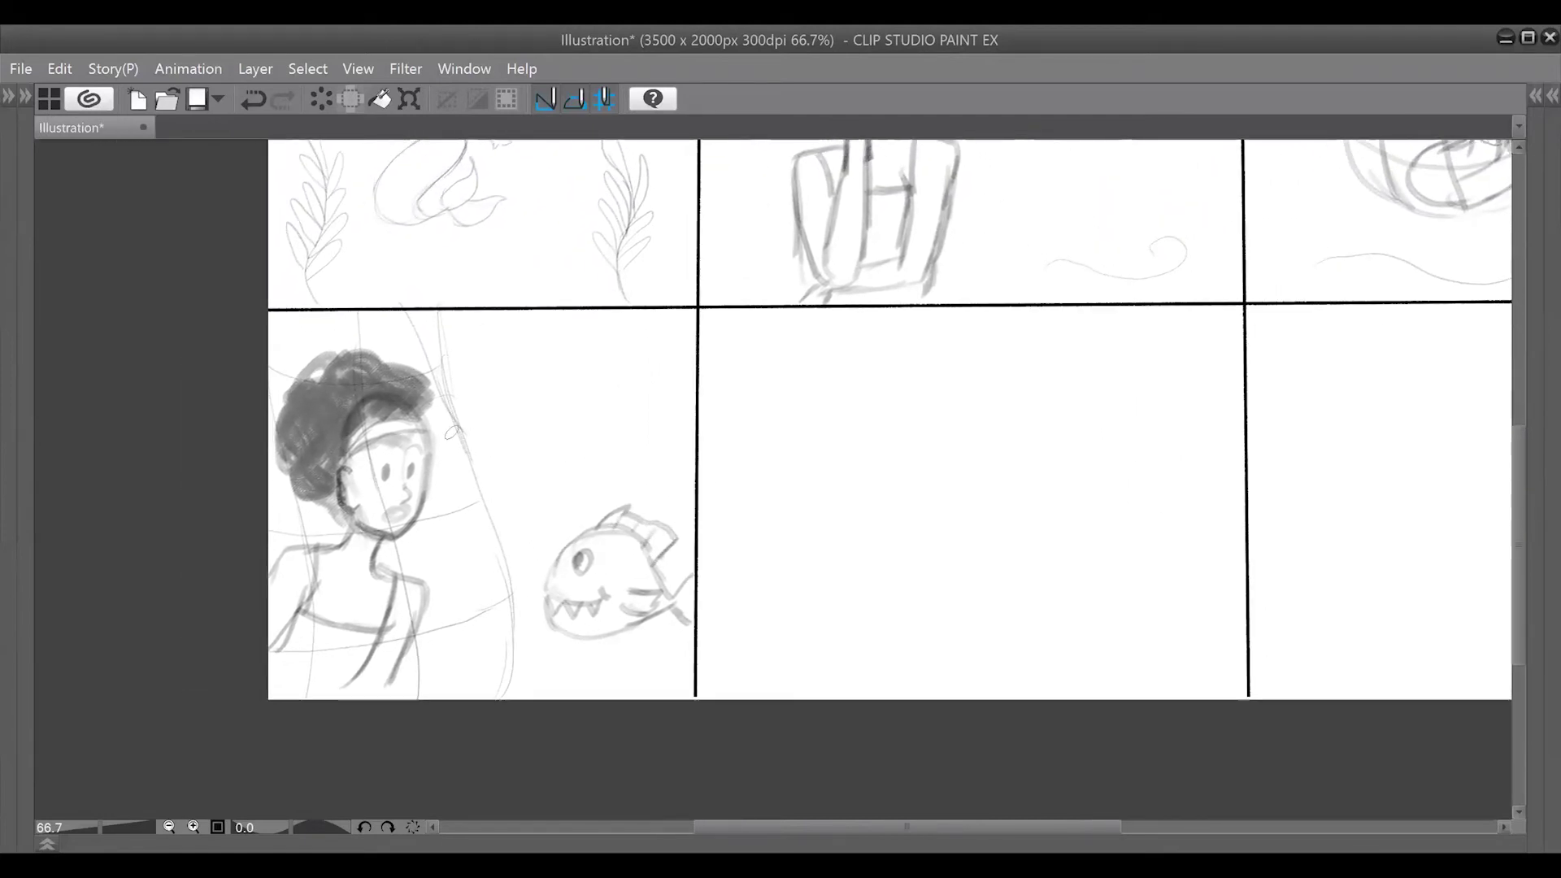
left_click_drag(470, 406, 445, 432)
mouse_move(449, 444)
left_mouse_down()
mouse_move(488, 445)
mouse_move(492, 488)
left_mouse_up()
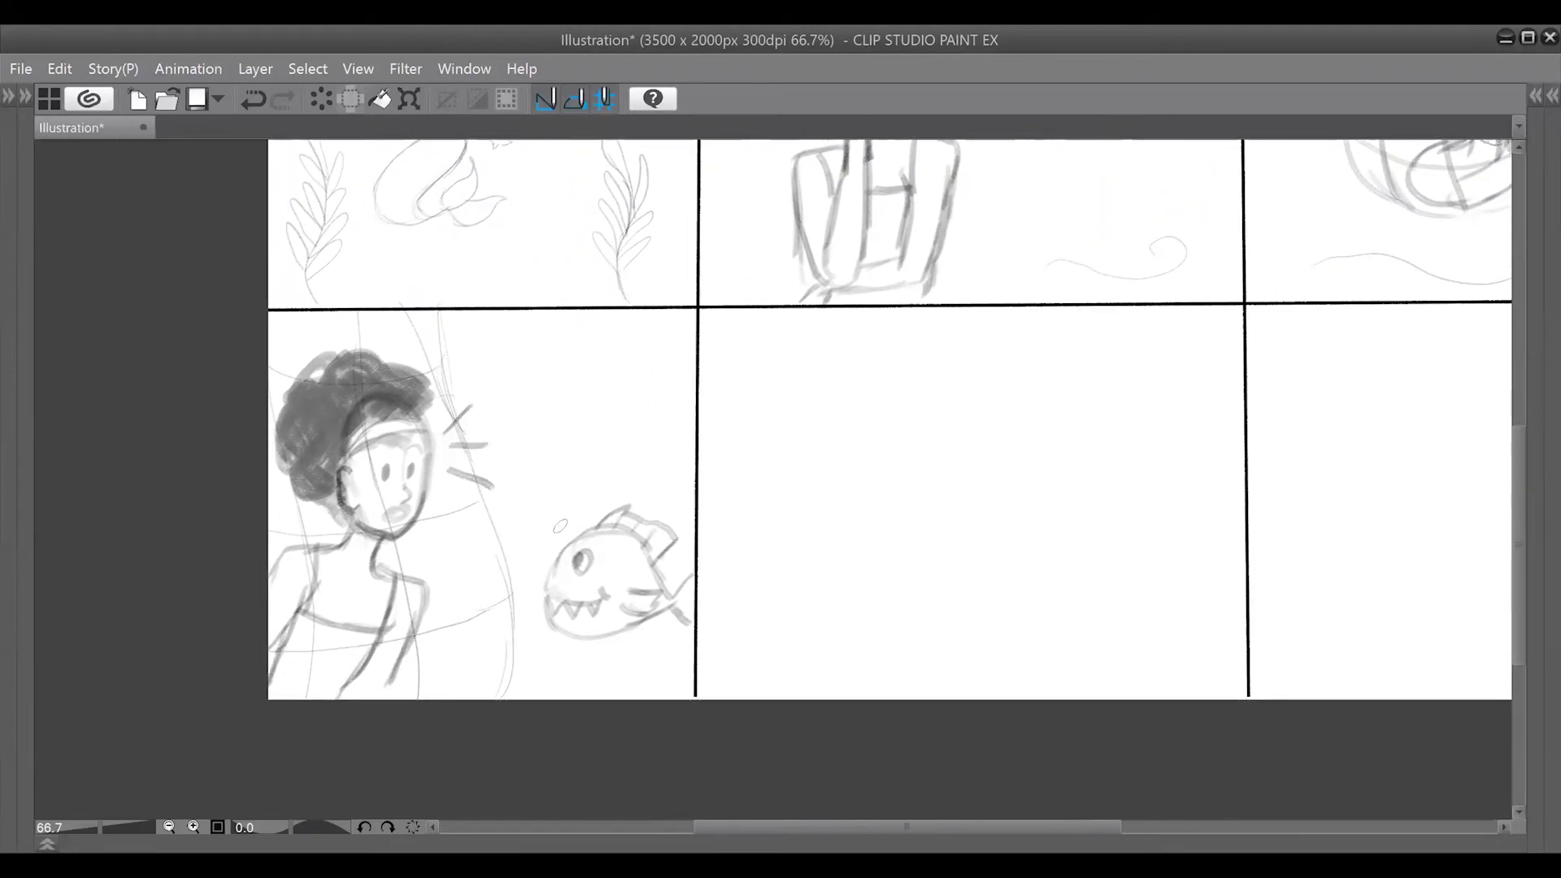
Step: Refine the mermaid's cheek and jaw line in the fourth square
mouse_move(354, 475)
left_mouse_down()
mouse_move(330, 414)
mouse_move(331, 494)
mouse_move(388, 536)
left_mouse_up()
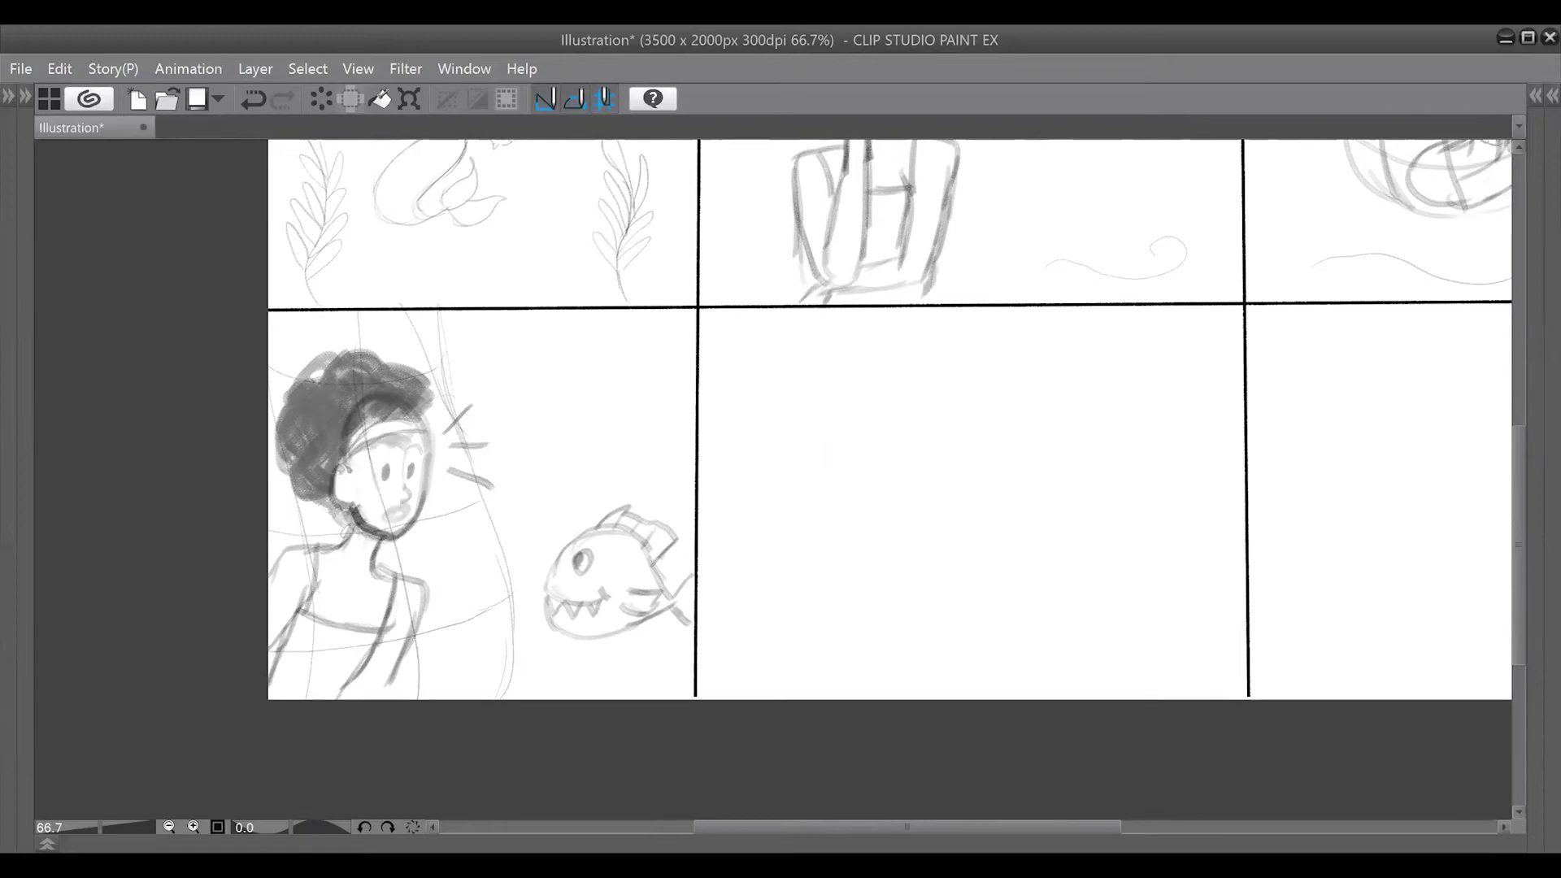
left_click_drag(818, 614, 627, 707)
scroll(624, 691, "down", 1)
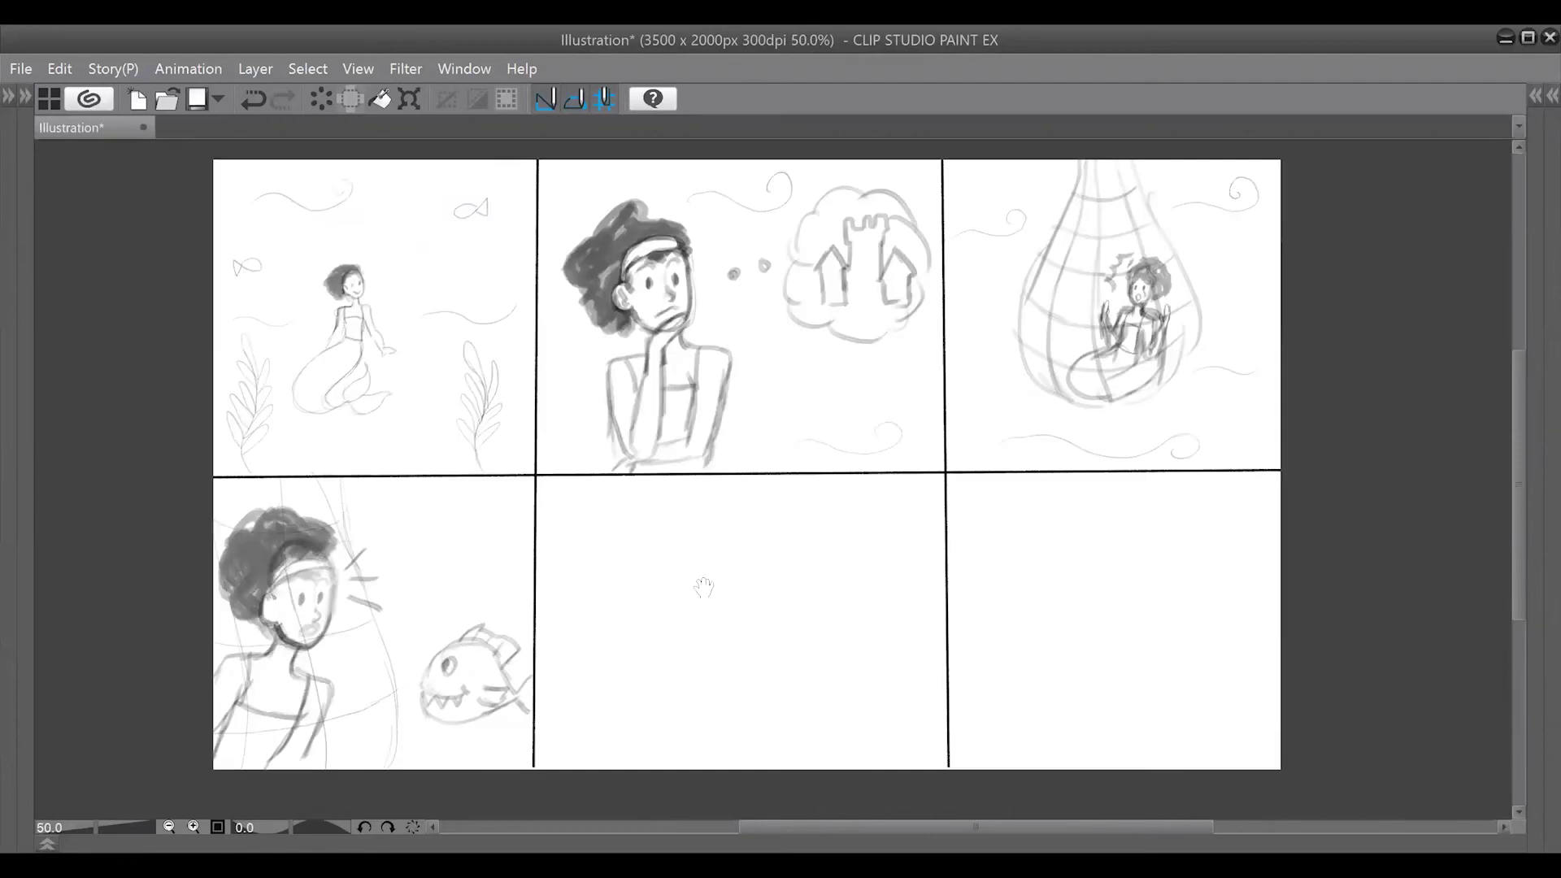
mouse_move(704, 589)
left_mouse_down()
mouse_move(727, 605)
mouse_move(692, 594)
left_mouse_up()
left_click_drag(837, 305, 887, 305)
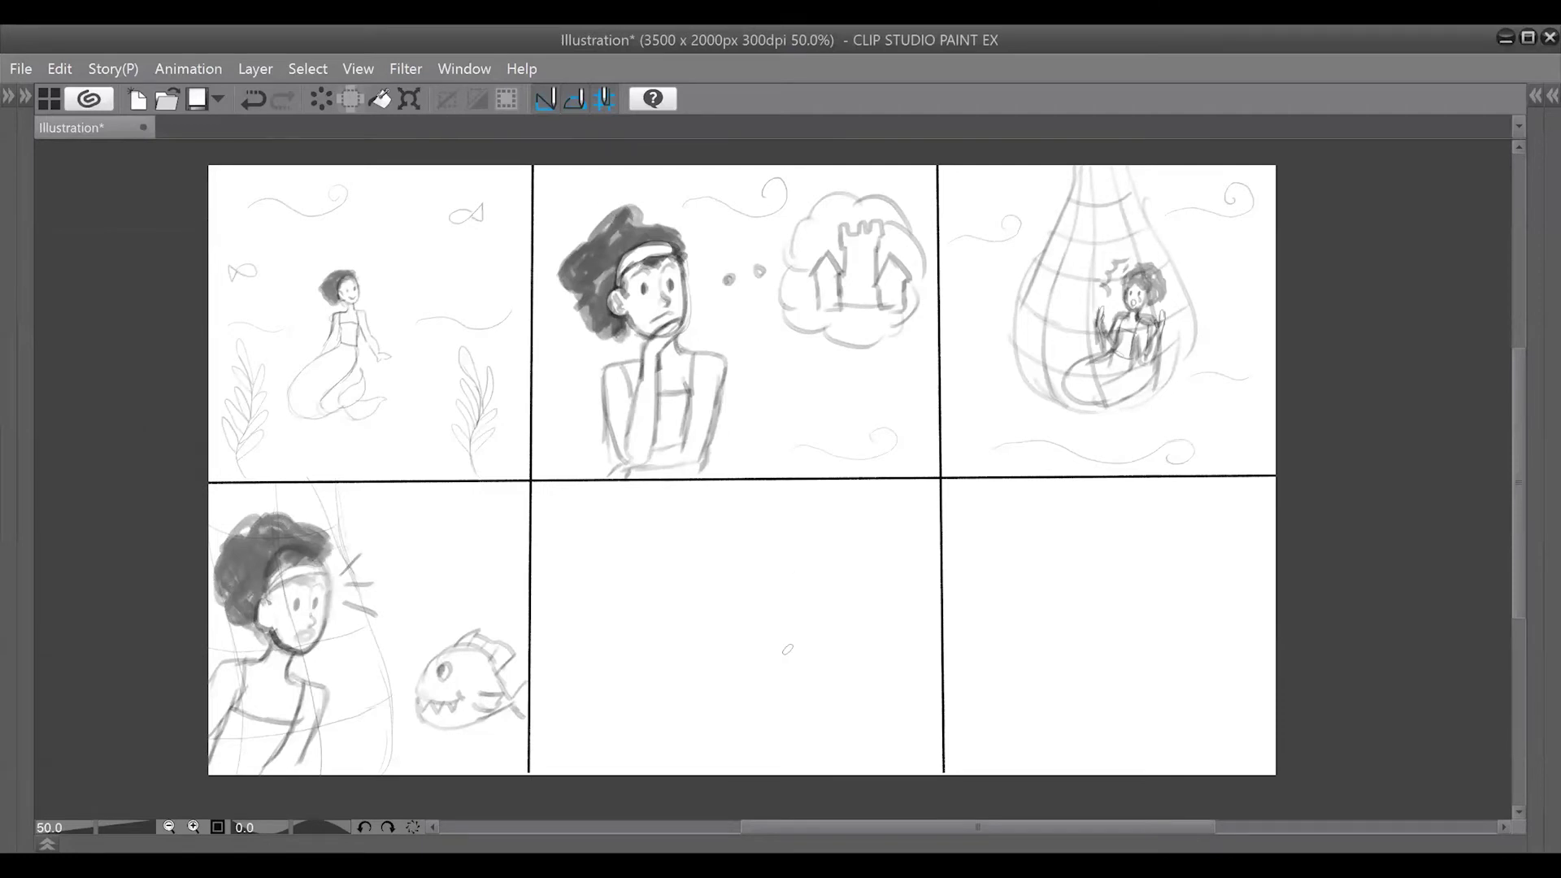
Step: Sketch a close-up of the torn net in the fifth square, with crossing strands and two broken, hooked ends
scroll(669, 586, "up", 1)
left_click_drag(834, 602, 826, 456)
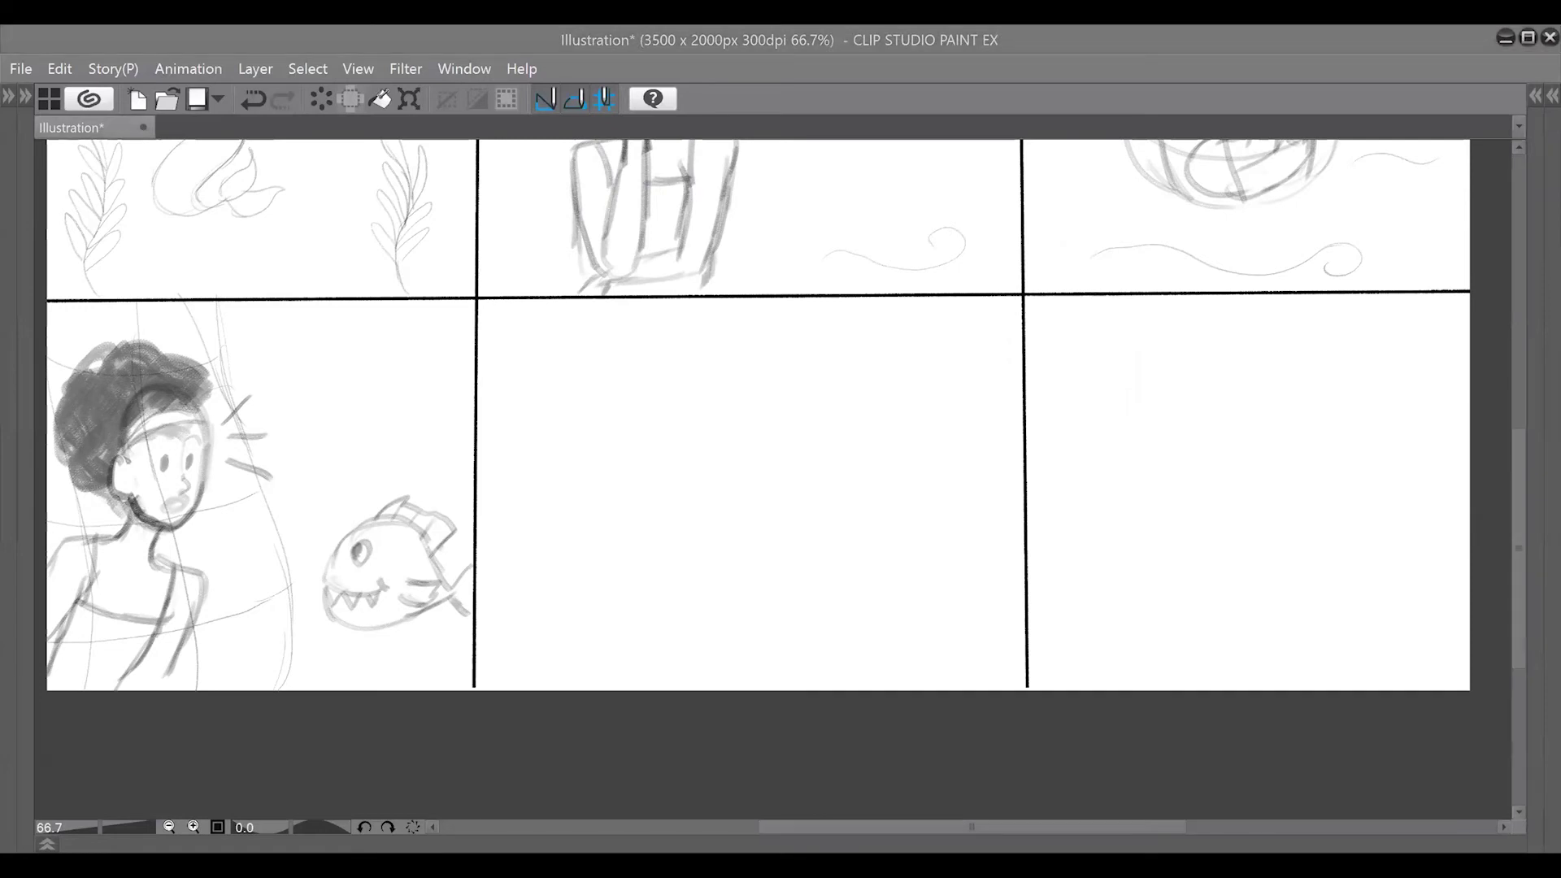
mouse_move(648, 305)
left_mouse_down()
mouse_move(698, 436)
mouse_move(719, 460)
mouse_move(704, 442)
mouse_move(736, 427)
left_mouse_up()
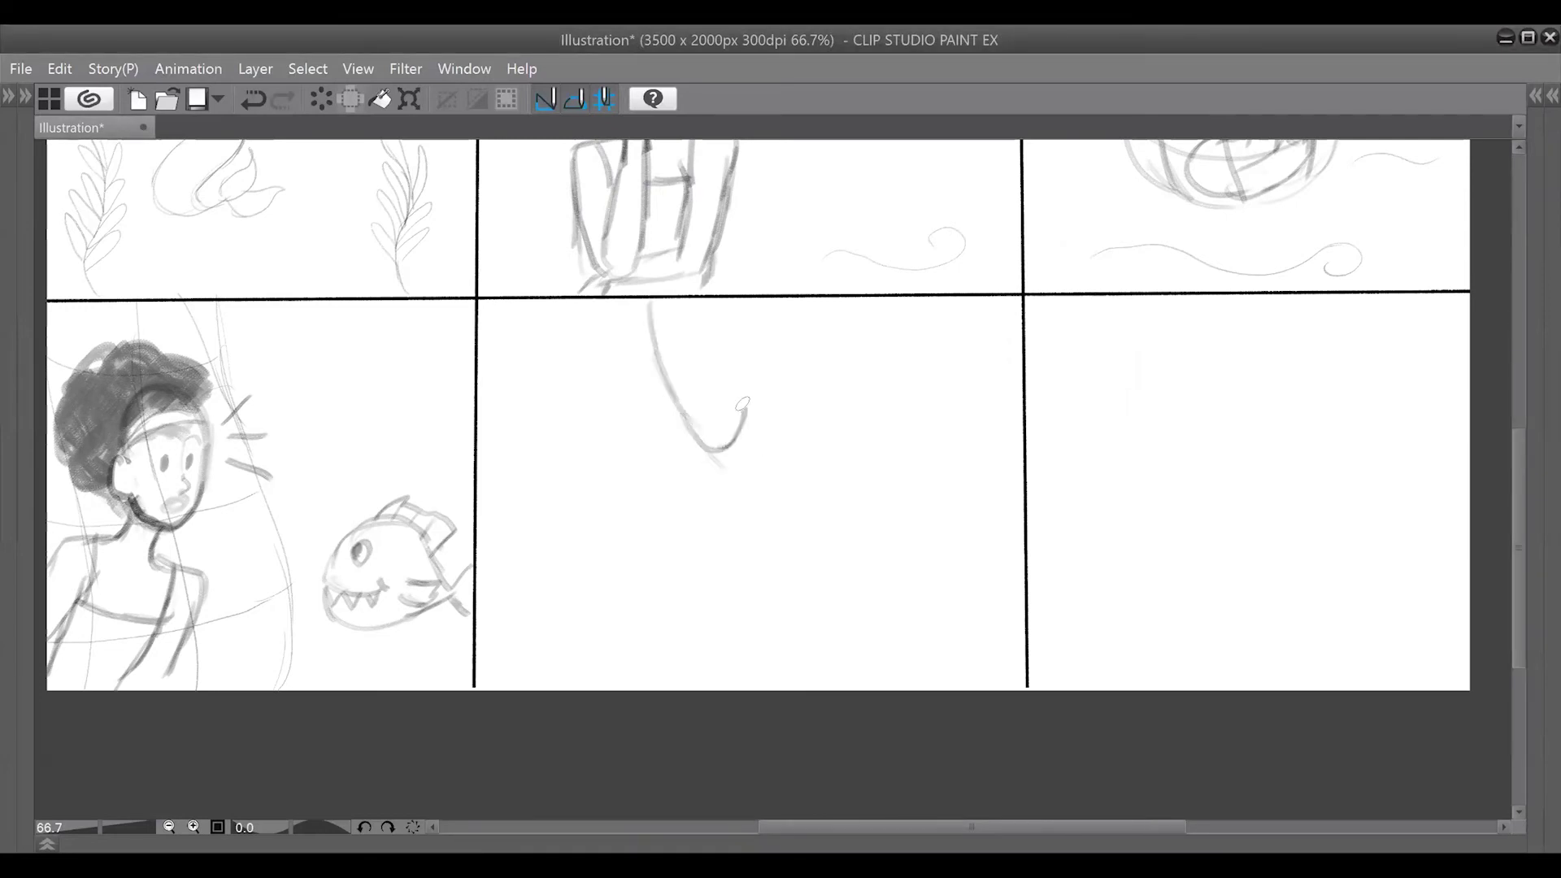
mouse_move(768, 578)
left_mouse_down()
mouse_move(726, 601)
mouse_move(721, 687)
left_mouse_up()
left_click_drag(550, 300, 582, 687)
left_click_drag(464, 416, 688, 400)
left_click_drag(482, 626, 757, 576)
Step: Sketch the large fish's head facing the torn net, with a wide-open mouth and pointed upper teeth
mouse_move(808, 440)
left_mouse_down()
mouse_move(899, 404)
mouse_move(923, 338)
mouse_move(943, 344)
left_mouse_up()
key("ctrl+z")
mouse_move(798, 438)
left_mouse_down()
mouse_move(787, 480)
mouse_move(887, 496)
mouse_move(909, 474)
mouse_move(821, 541)
left_mouse_up()
mouse_move(829, 537)
left_mouse_down()
mouse_move(802, 568)
mouse_move(824, 594)
left_mouse_up()
mouse_move(880, 601)
left_mouse_down()
mouse_move(825, 579)
mouse_move(1002, 583)
left_mouse_up()
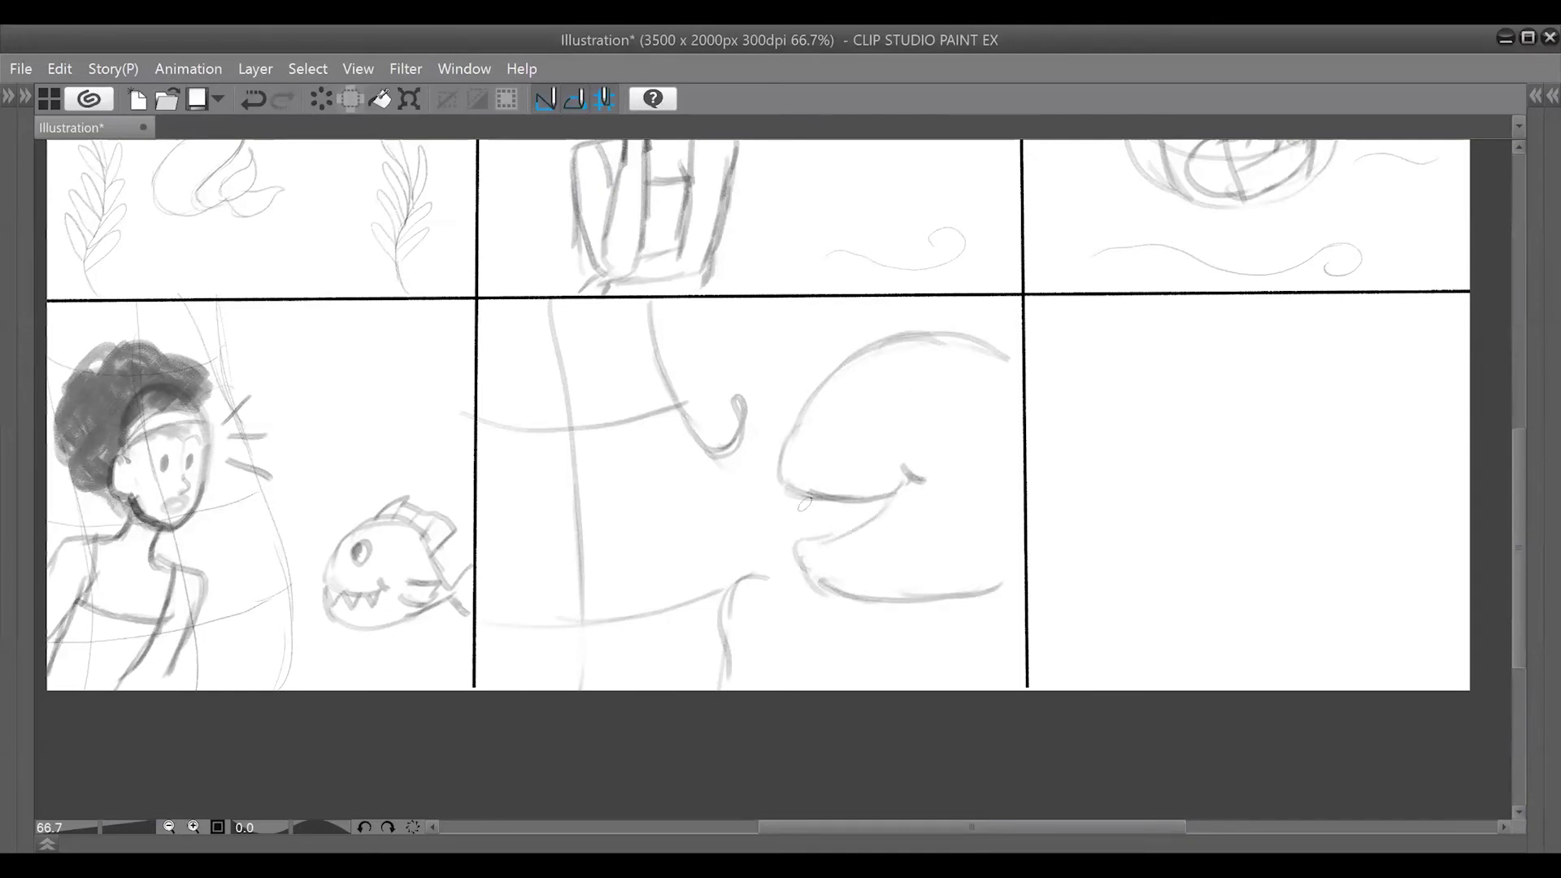
left_click_drag(811, 496, 896, 498)
Step: Letter "SNAP!" at a slant above the fish's snout in the fifth square
mouse_move(769, 350)
left_mouse_down()
mouse_move(754, 376)
mouse_move(801, 334)
left_mouse_up()
mouse_move(807, 357)
left_mouse_down()
mouse_move(811, 322)
mouse_move(833, 319)
left_mouse_up()
mouse_move(838, 350)
left_mouse_down()
mouse_move(856, 313)
mouse_move(855, 327)
left_mouse_up()
Step: Draw the large fish's round eye, dorsal fin, gill mark and front tooth, and complete its snout and belly lines
mouse_move(872, 382)
left_mouse_down()
mouse_move(902, 415)
mouse_move(849, 407)
left_mouse_up()
mouse_move(853, 398)
left_mouse_down()
mouse_move(857, 433)
mouse_move(774, 484)
left_mouse_up()
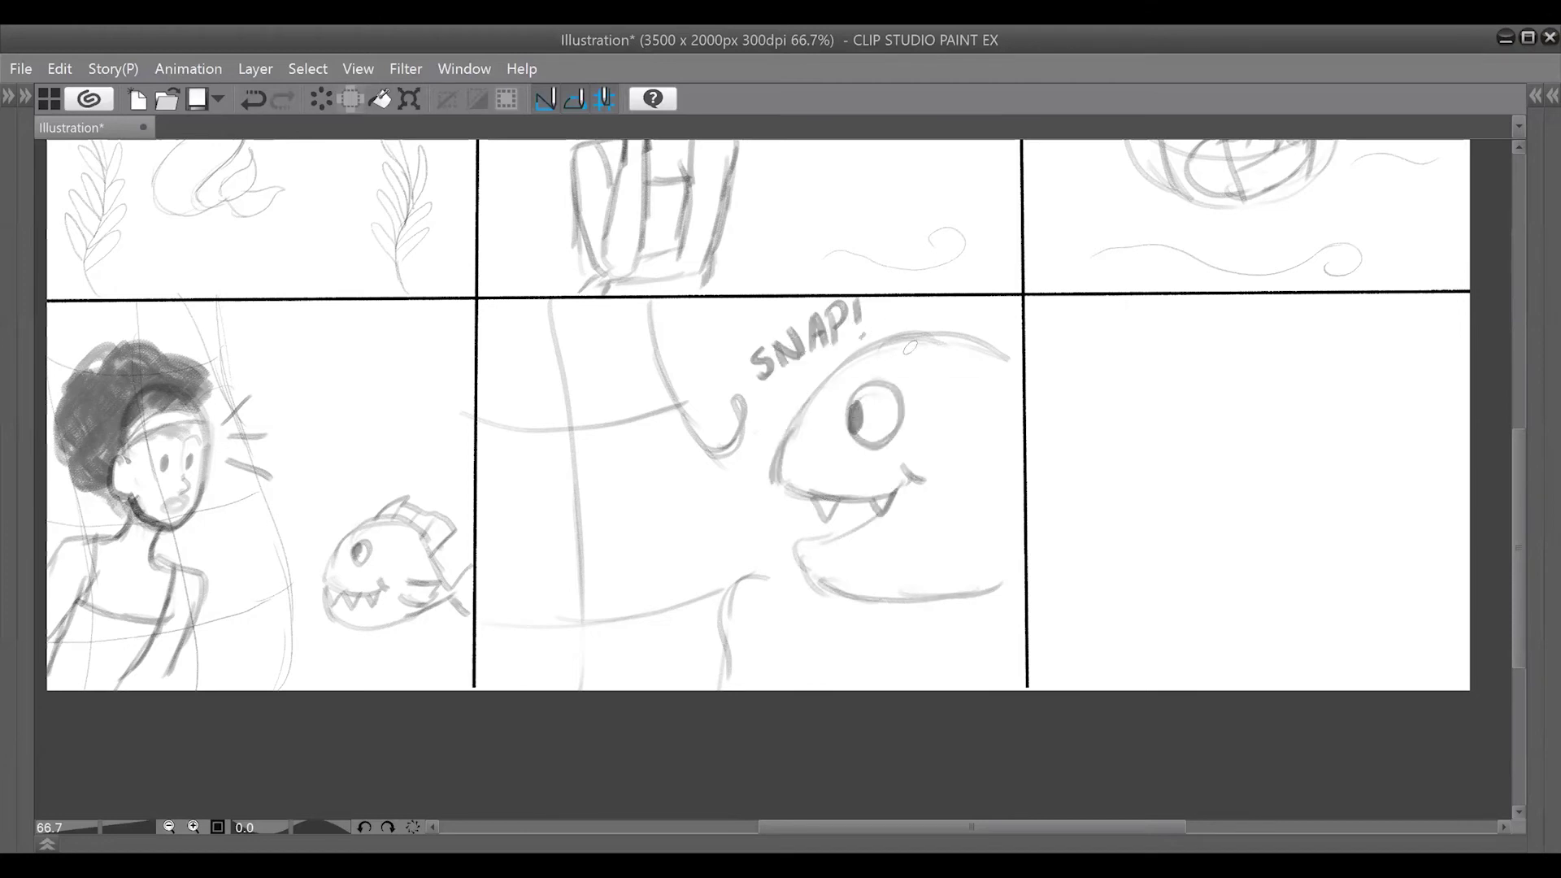
mouse_move(912, 348)
left_mouse_down()
mouse_move(1020, 315)
mouse_move(990, 309)
left_mouse_up()
left_click_drag(998, 525, 1022, 540)
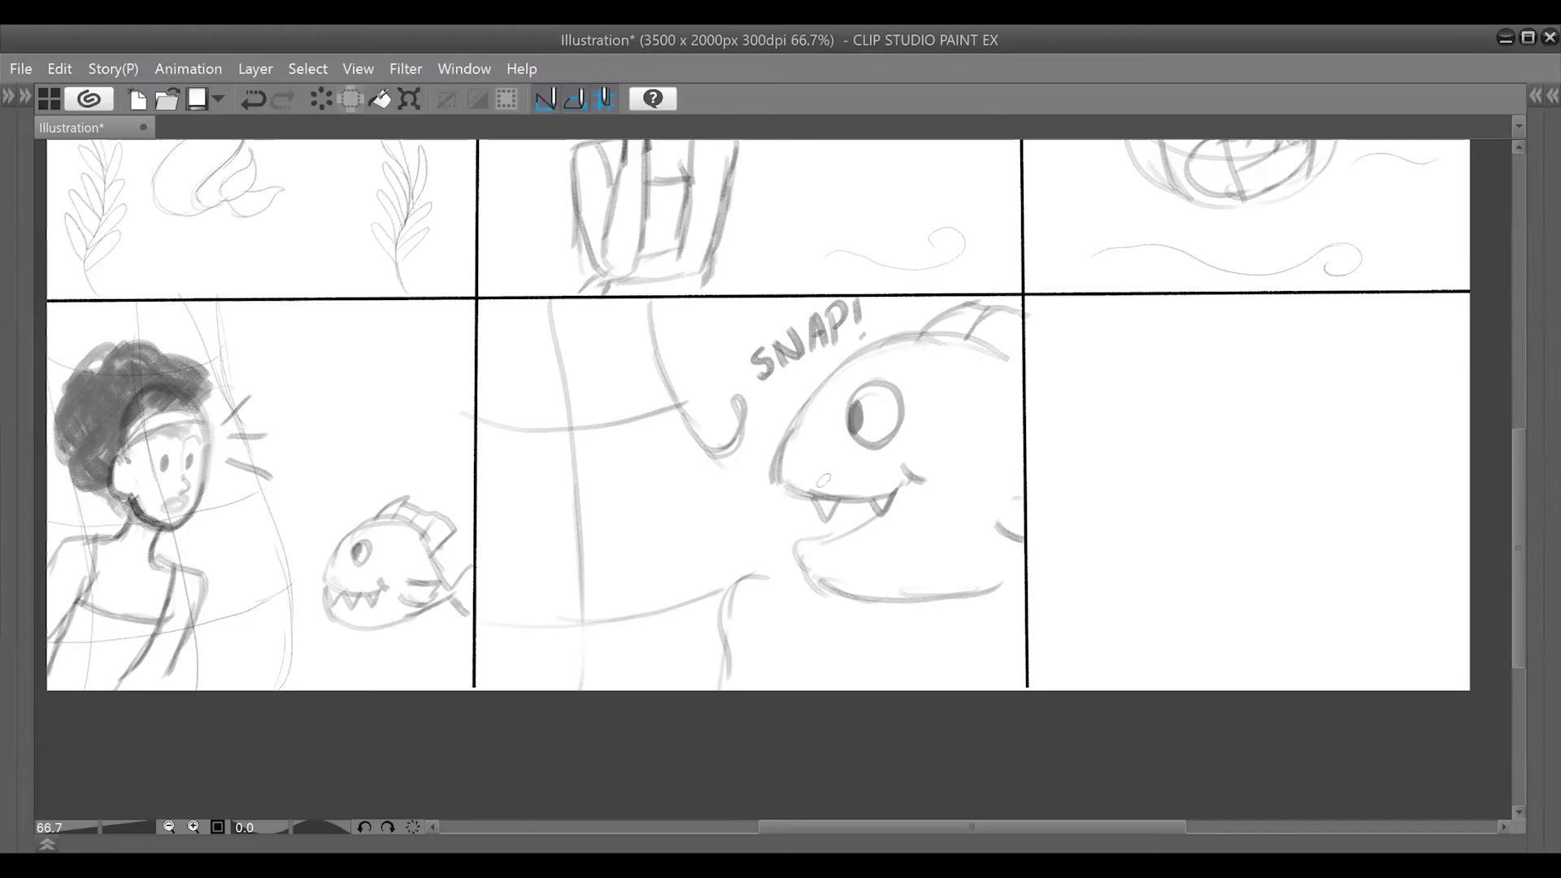
mouse_move(778, 479)
left_mouse_down()
mouse_move(783, 517)
mouse_move(794, 496)
left_mouse_up()
left_click_drag(894, 601, 1022, 574)
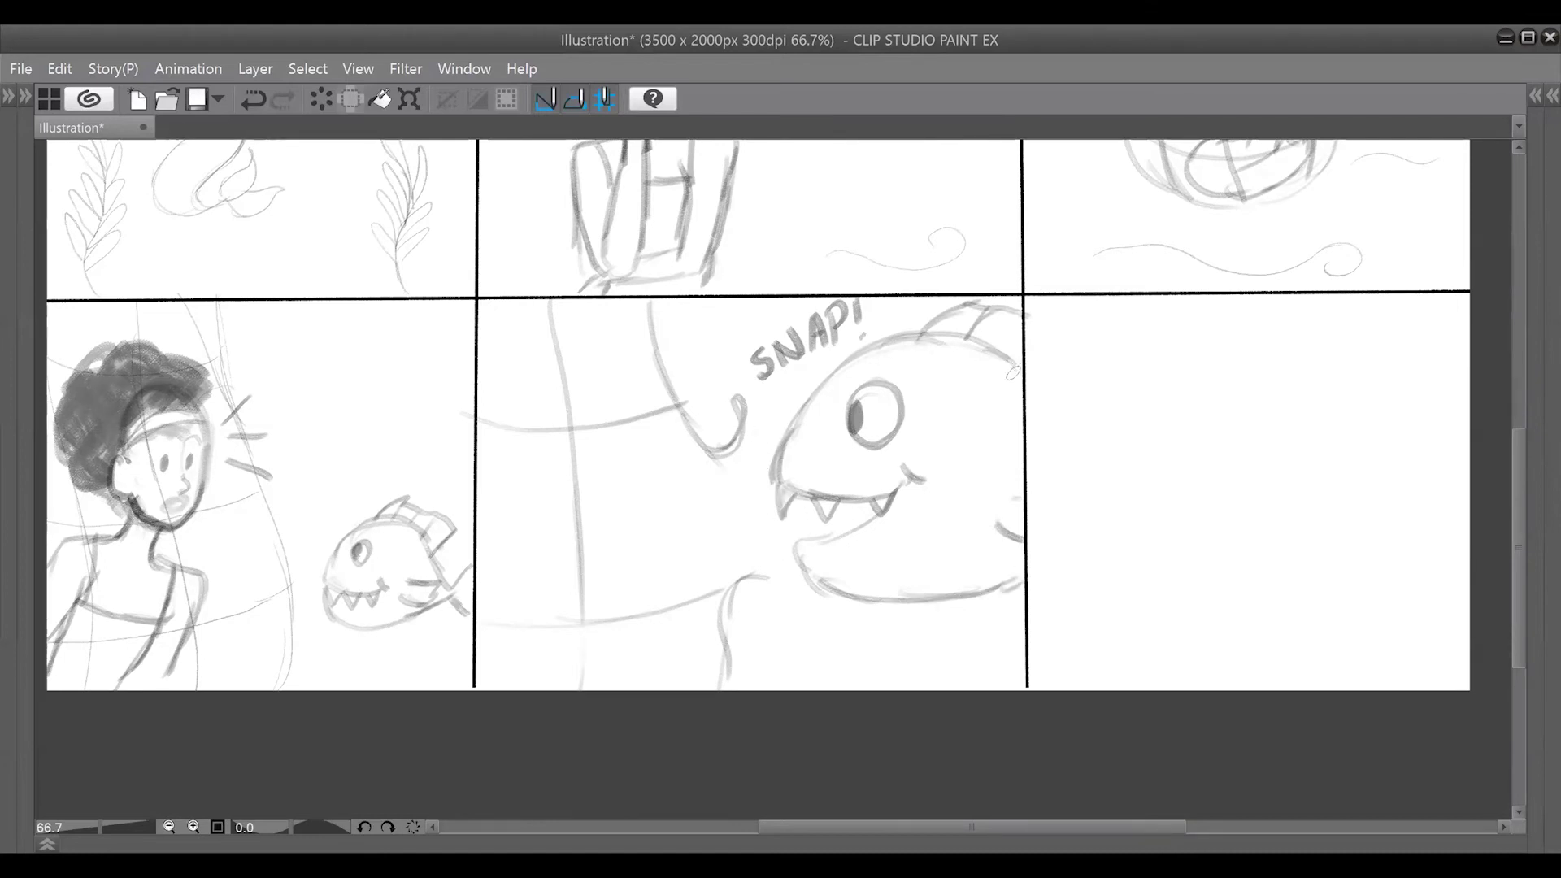
Step: Redraw the torn net ends as rounded tips beside the fish's mouth, erasing stray lines and adding small loose fragments
mouse_move(696, 433)
left_mouse_down()
mouse_move(783, 459)
mouse_move(764, 474)
left_mouse_up()
key("e")
mouse_move(740, 406)
left_mouse_down()
mouse_move(737, 449)
mouse_move(777, 480)
mouse_move(732, 409)
left_mouse_up()
key("p")
key("e")
key("p")
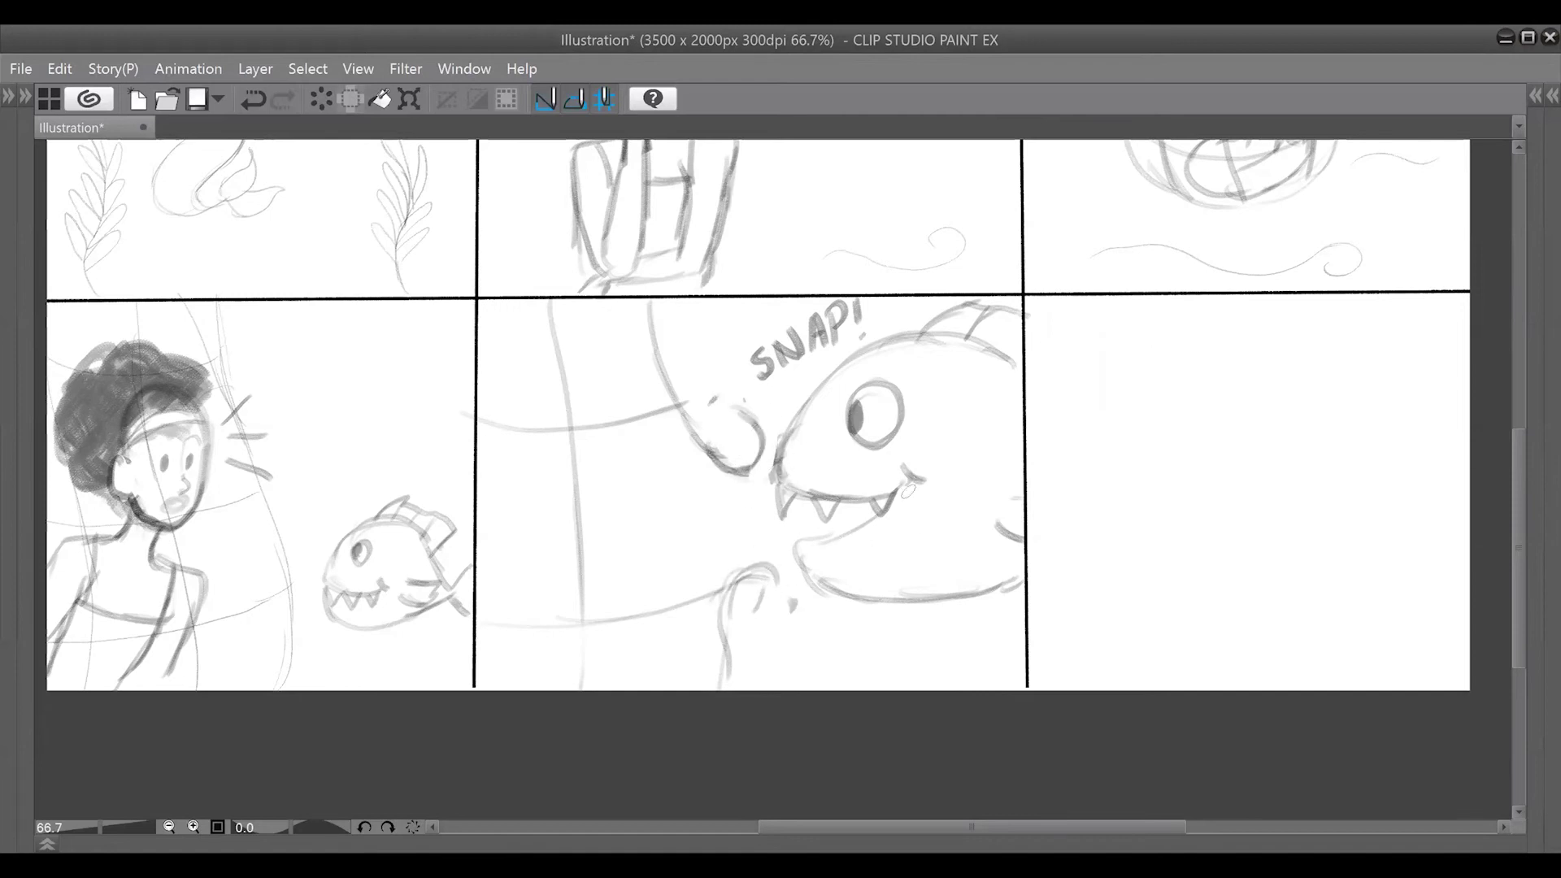
Step: Sketch the mermaid swimming away in the sixth square, seen from behind with dark shaded hair, an arm and a trailing tail
scroll(760, 663, "down", 2)
scroll(849, 651, "up", 1)
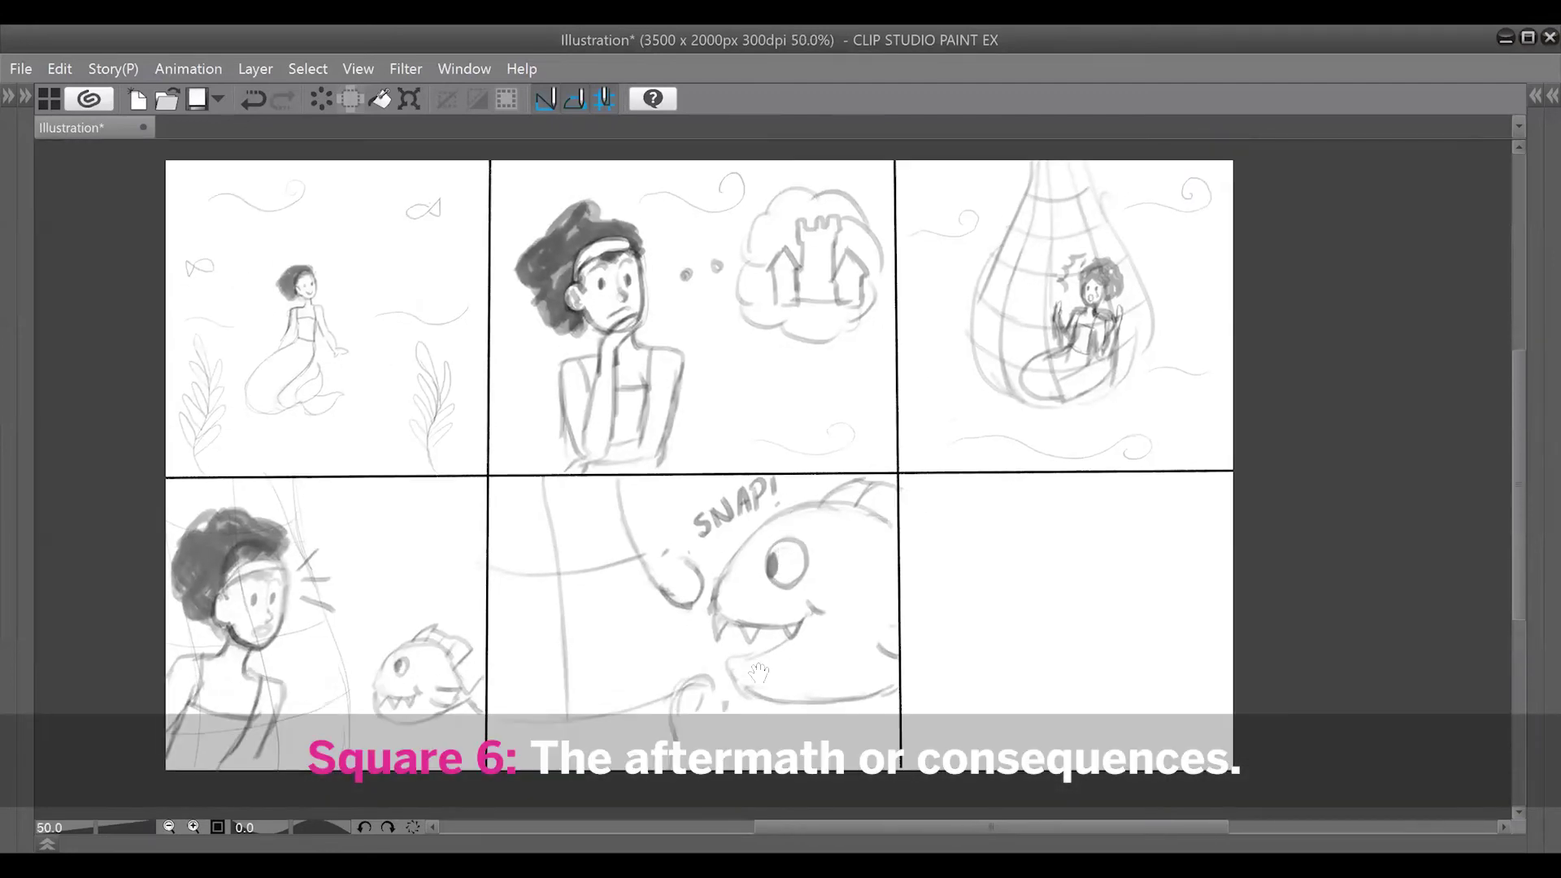
scroll(755, 674, "up", 2)
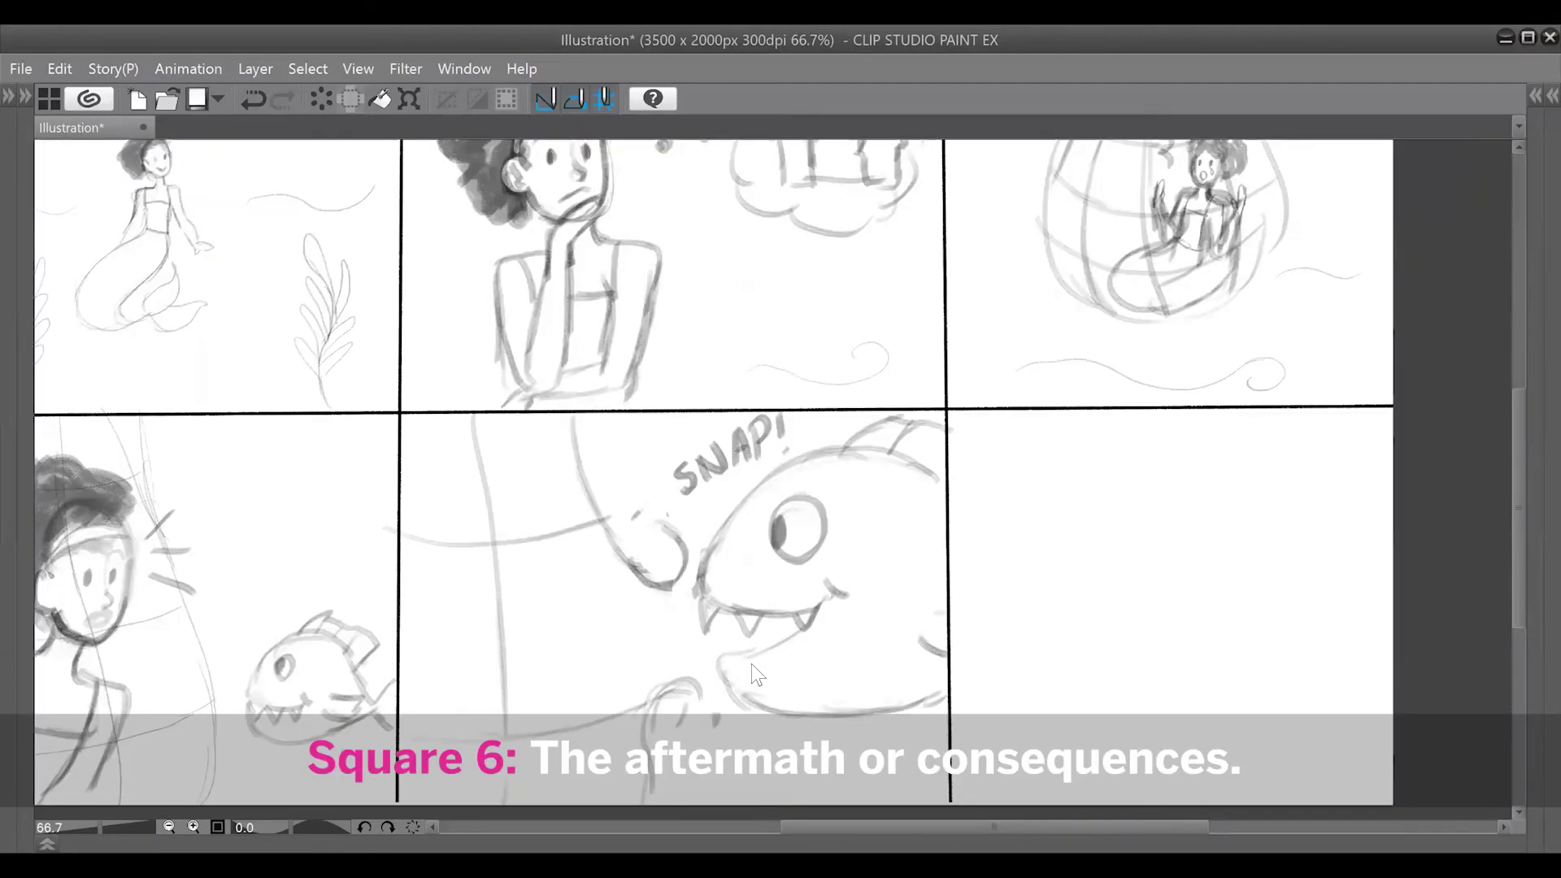
scroll(893, 432, "down", 1)
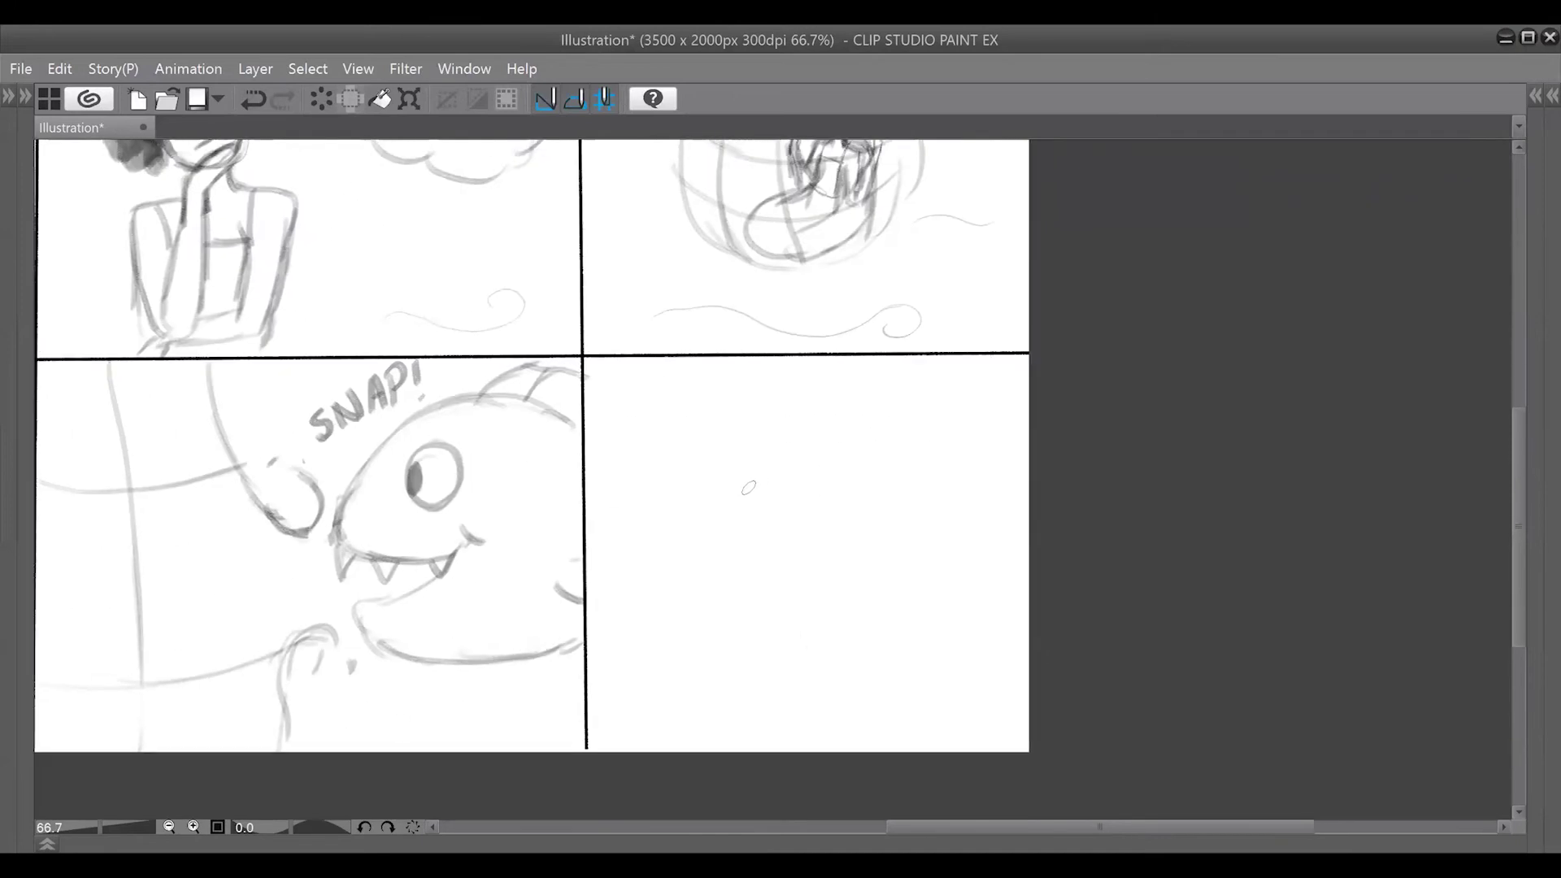
mouse_move(741, 483)
left_mouse_down()
mouse_move(722, 486)
mouse_move(769, 487)
mouse_move(776, 532)
mouse_move(695, 530)
mouse_move(667, 598)
mouse_move(626, 561)
mouse_move(606, 606)
mouse_move(618, 616)
mouse_move(596, 603)
left_mouse_up()
mouse_move(775, 518)
left_mouse_down()
mouse_move(760, 558)
mouse_move(771, 583)
mouse_move(758, 576)
left_mouse_up()
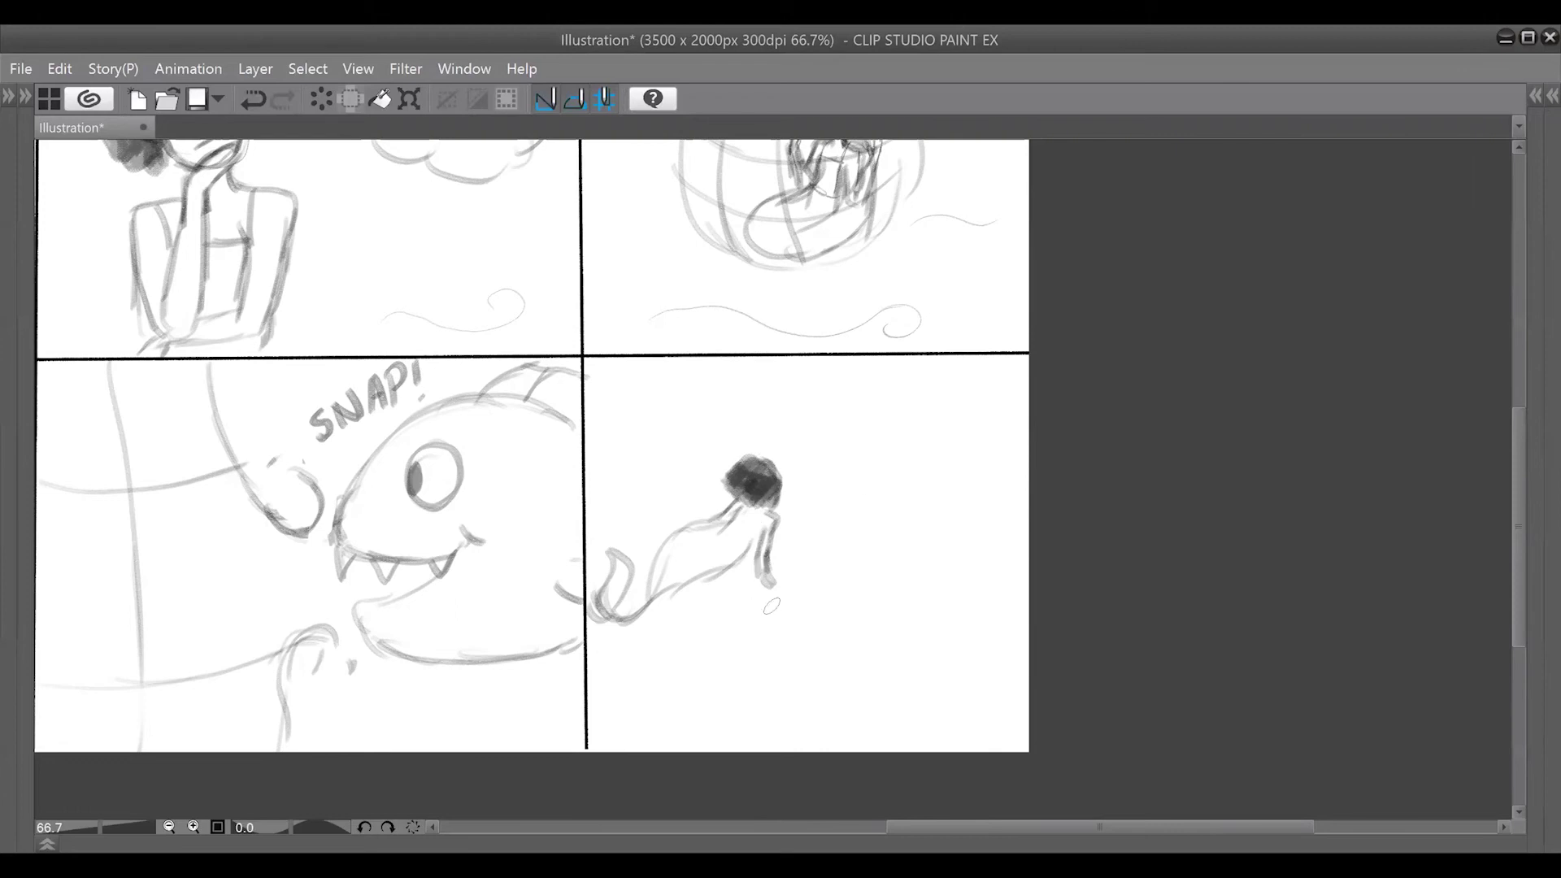
Step: Sketch a leafy seaweed plant and a castle with a battlemented tower between two pointed-roof houses in the sixth square
mouse_move(942, 748)
left_mouse_down()
mouse_move(959, 634)
mouse_move(948, 699)
mouse_move(1004, 586)
mouse_move(992, 539)
left_mouse_up()
mouse_move(808, 478)
left_mouse_down()
mouse_move(850, 430)
mouse_move(884, 476)
mouse_move(850, 541)
left_mouse_up()
left_click_drag(864, 449, 886, 482)
left_click_drag(871, 486, 868, 536)
left_click_drag(814, 488, 818, 544)
mouse_move(818, 547)
left_mouse_down()
mouse_move(881, 540)
mouse_move(870, 596)
left_mouse_up()
mouse_move(848, 507)
left_mouse_down()
mouse_move(846, 424)
mouse_move(894, 425)
mouse_move(923, 439)
mouse_move(923, 463)
left_mouse_up()
mouse_move(906, 459)
left_mouse_down()
mouse_move(904, 553)
mouse_move(931, 482)
left_mouse_up()
mouse_move(932, 482)
left_mouse_down()
mouse_move(974, 533)
mouse_move(909, 584)
left_mouse_up()
left_click_drag(970, 535, 966, 584)
left_click_drag(964, 585, 1047, 541)
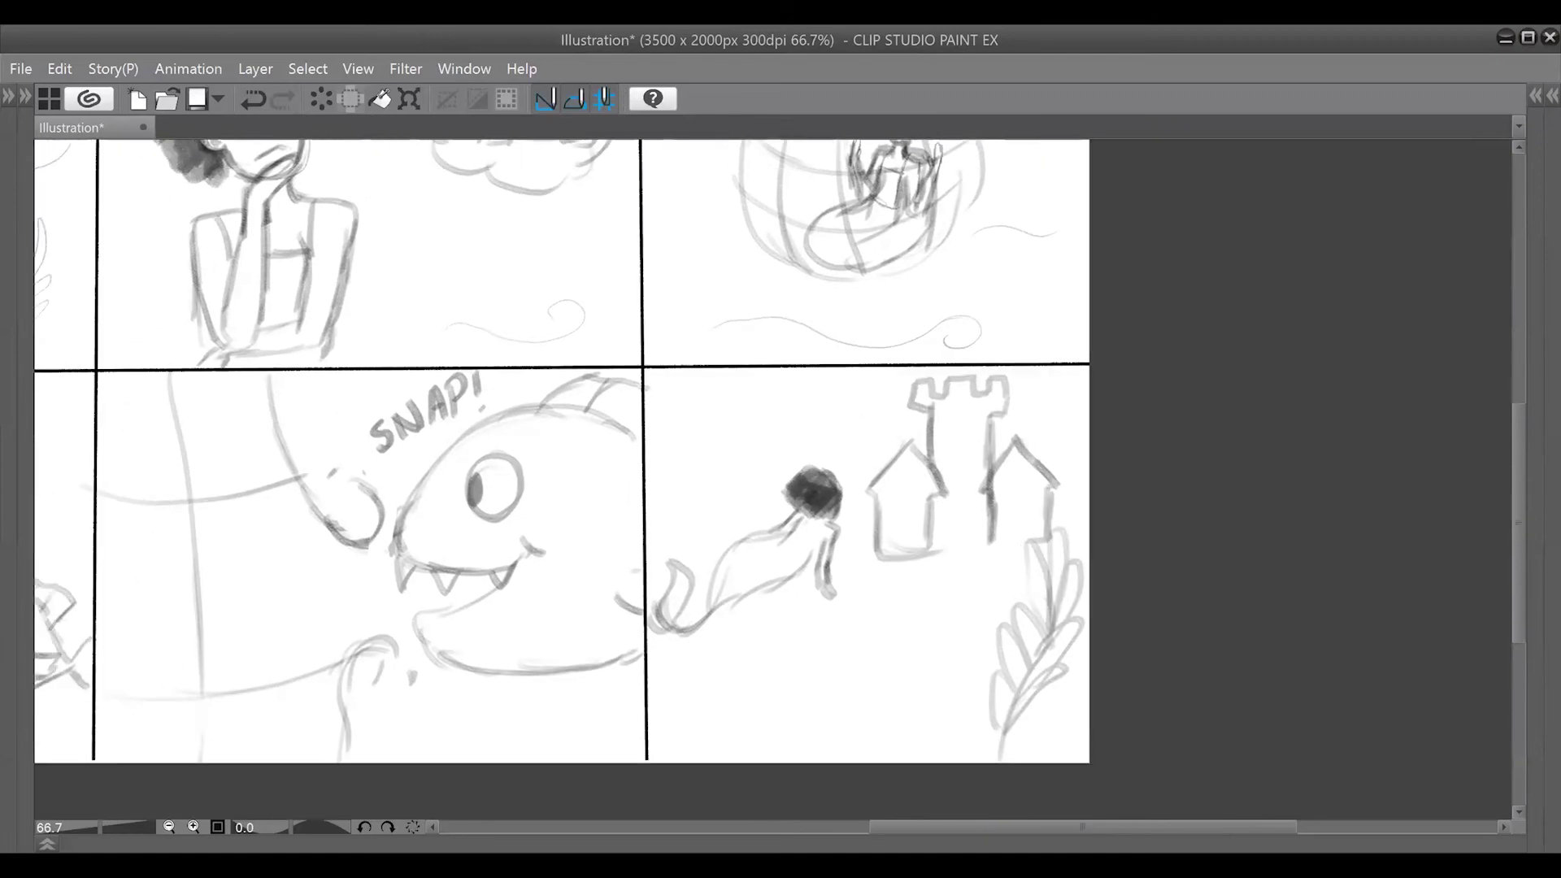
Step: Draw the ground line beneath the castle and add water swirls on both sides of the sixth square
left_click_drag(880, 557, 838, 560)
mouse_move(1037, 549)
left_mouse_down()
mouse_move(931, 555)
mouse_move(1040, 543)
left_mouse_up()
left_click_drag(673, 422, 760, 417)
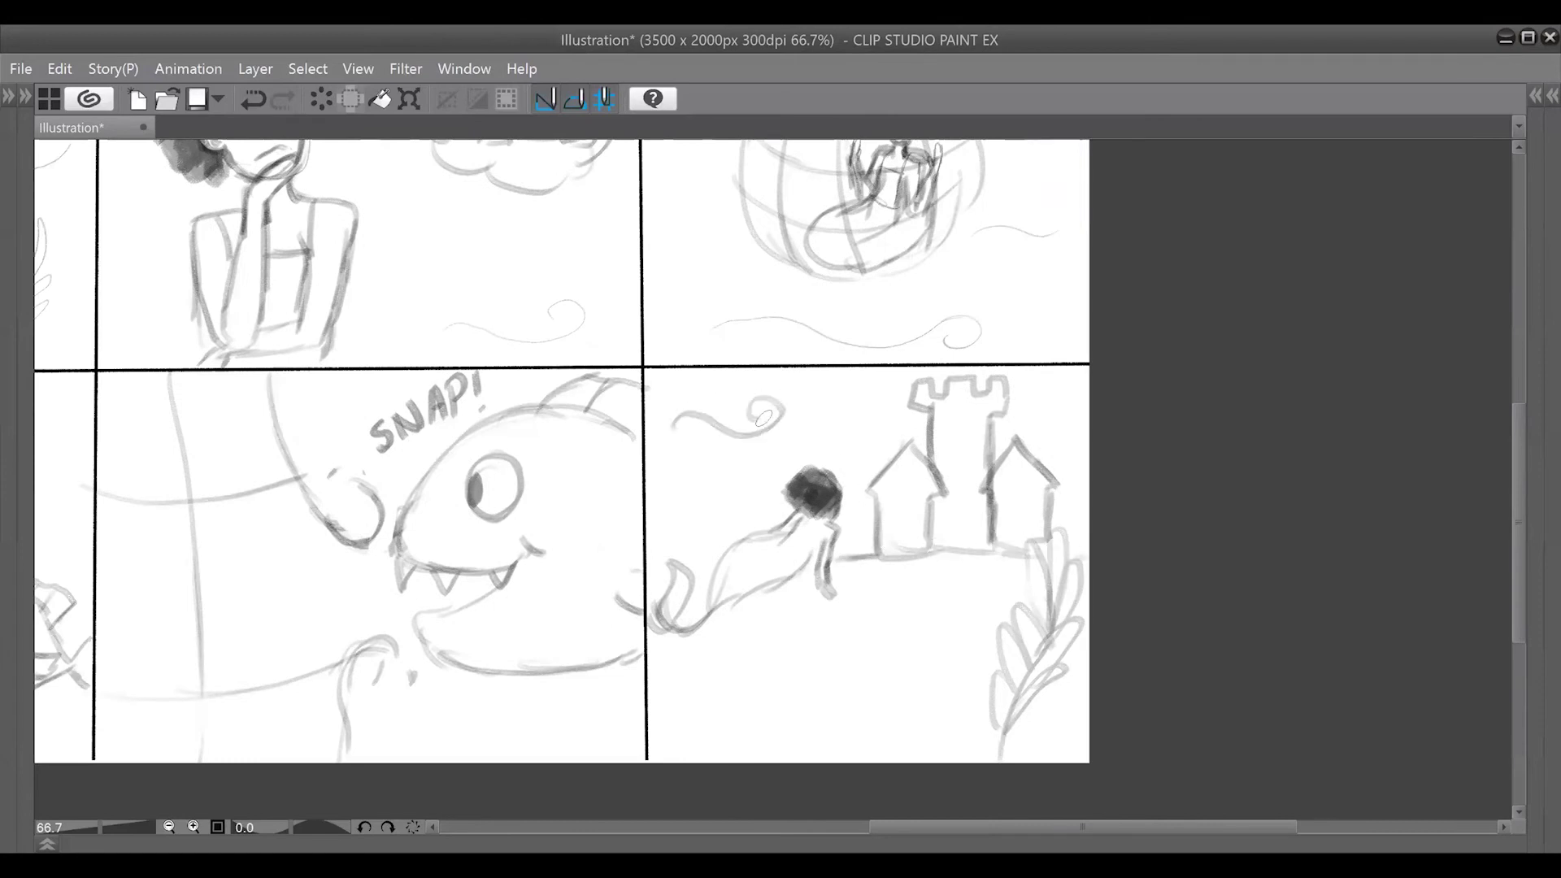
left_click_drag(1026, 412, 1072, 415)
mouse_move(783, 543)
left_mouse_down()
mouse_move(792, 527)
mouse_move(783, 544)
mouse_move(828, 553)
mouse_move(783, 546)
left_mouse_up()
scroll(976, 593, "down", 2)
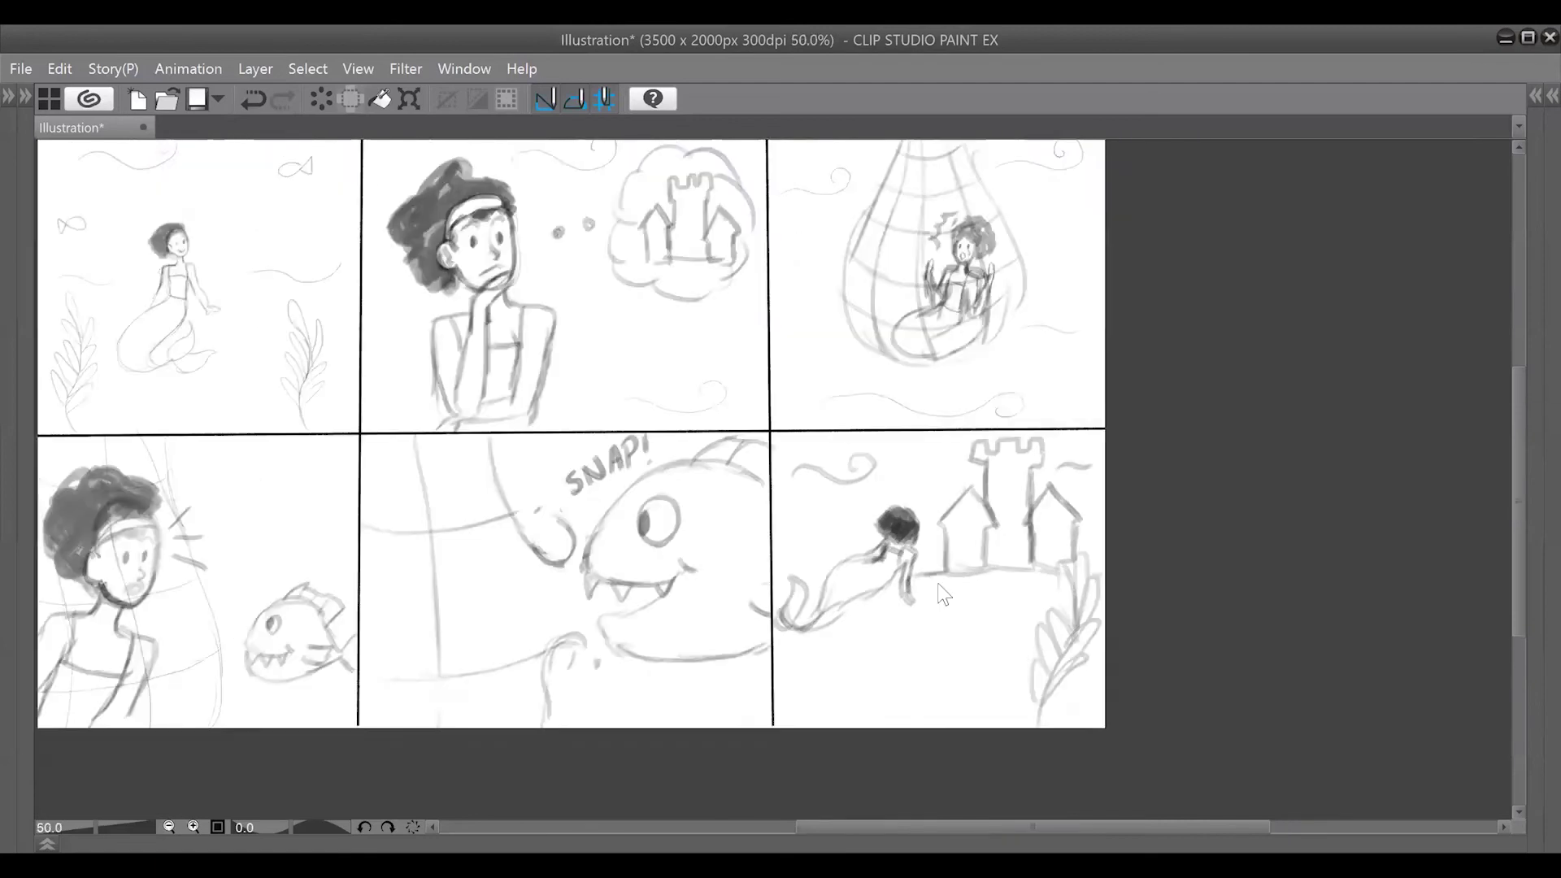
scroll(938, 584, "up", 1)
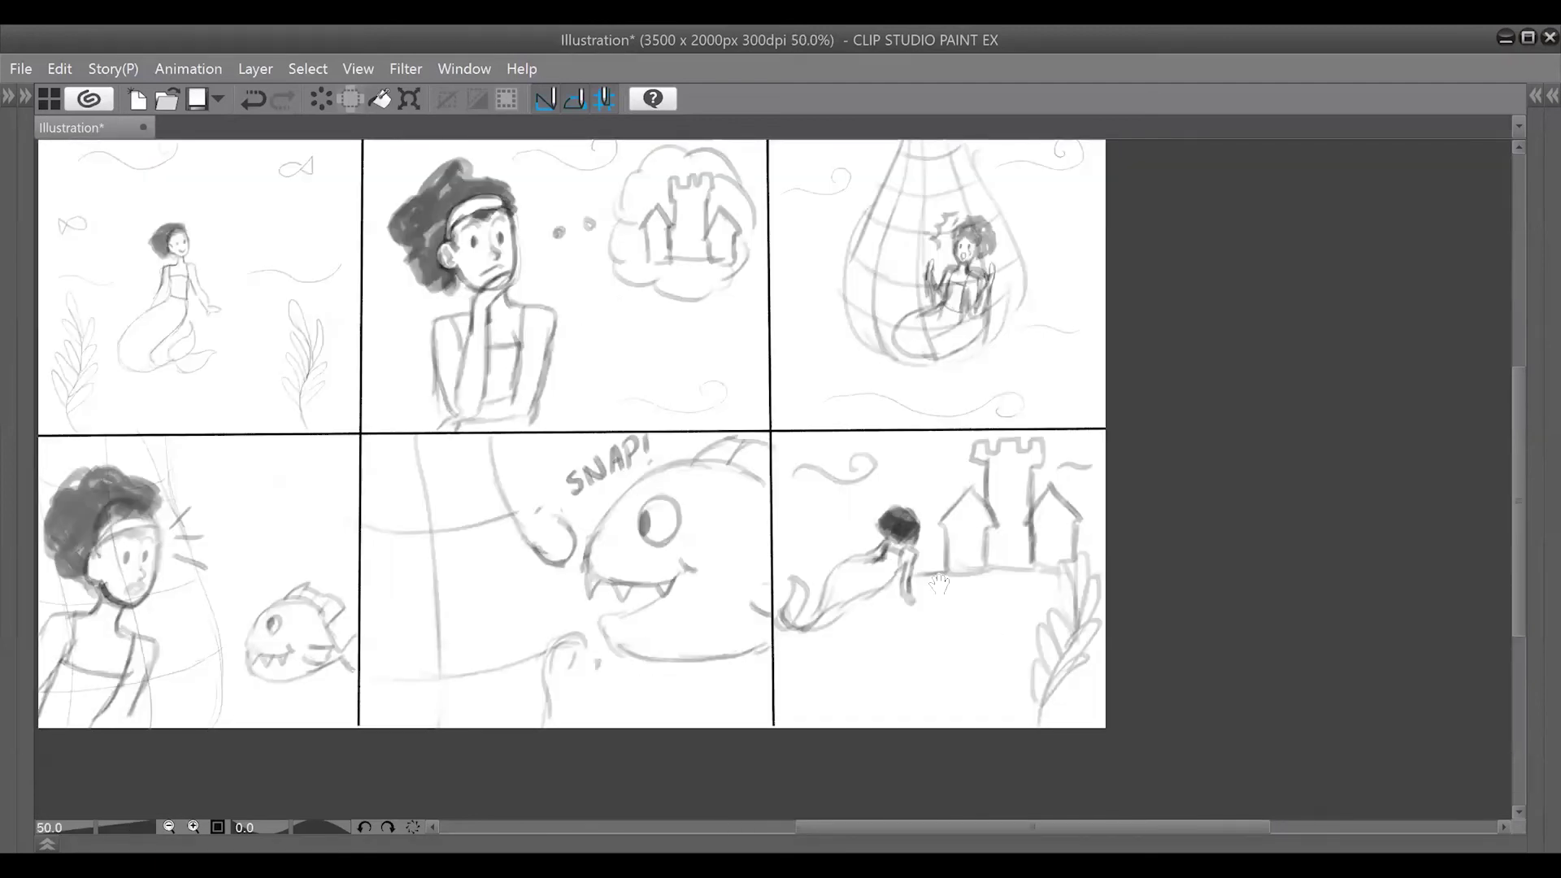
left_click_drag(725, 599, 823, 645)
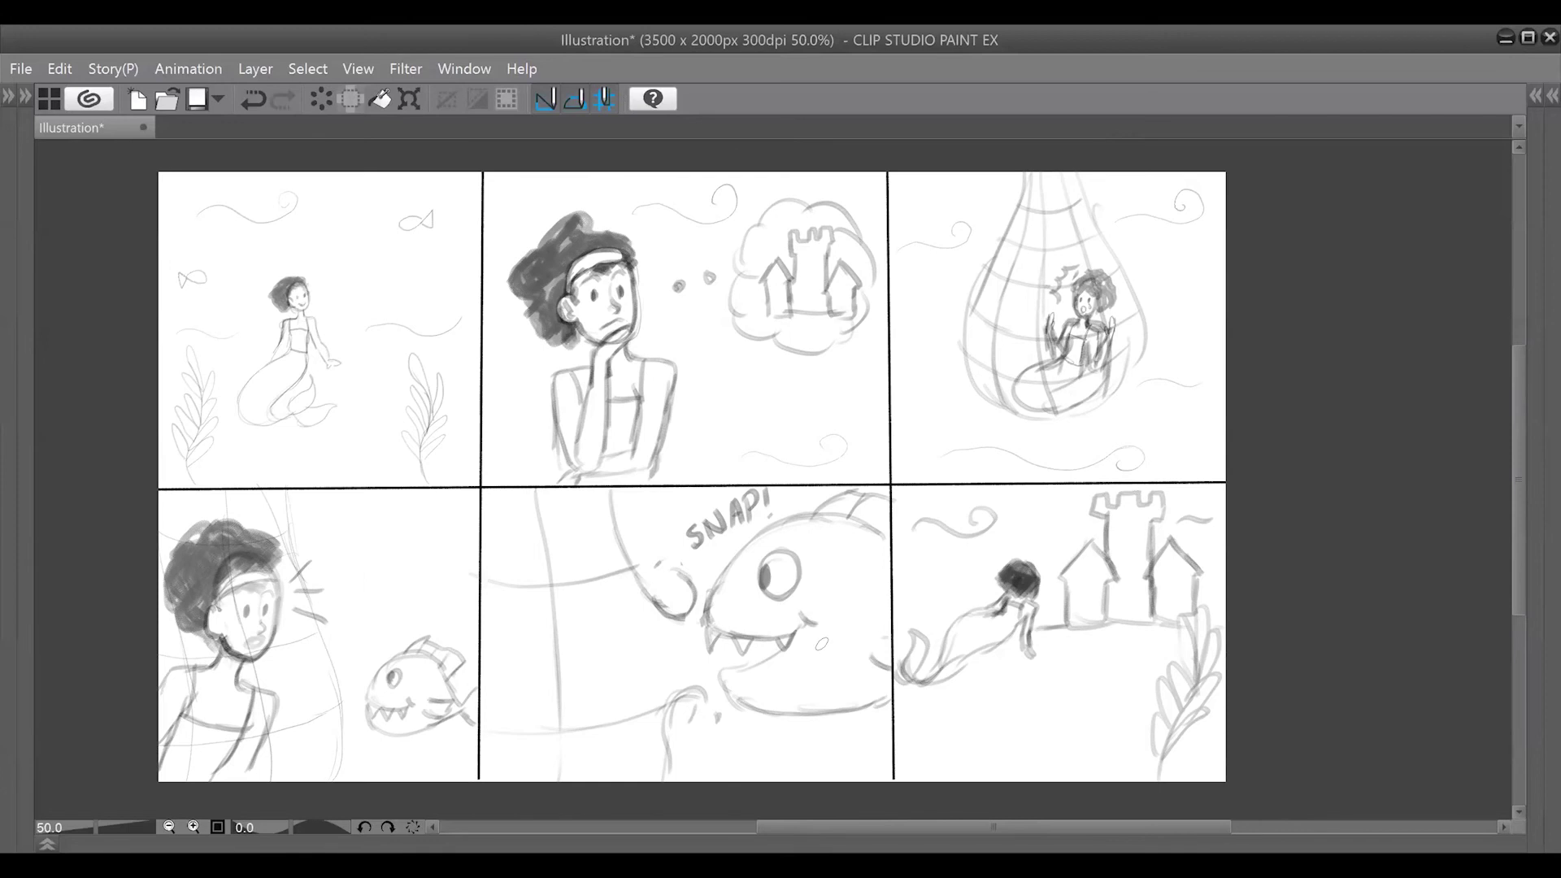
Step: With the hidden palettes shown again, add a new layer named "Sketch" above the Lines layer and reselect the Lines layer
key("Tab")
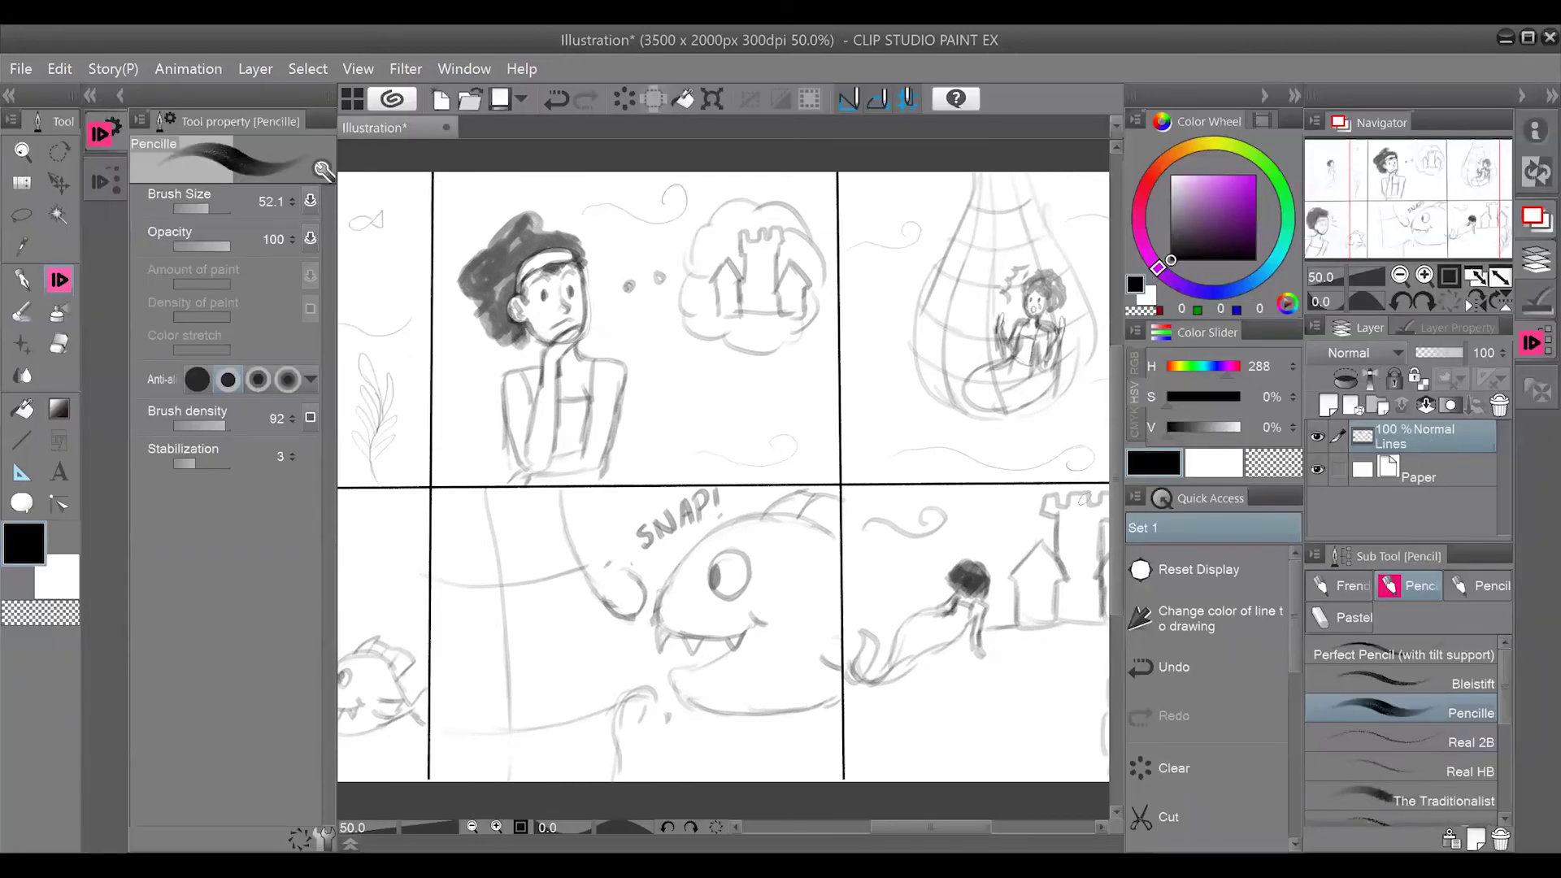
scroll(886, 551, "down", 4)
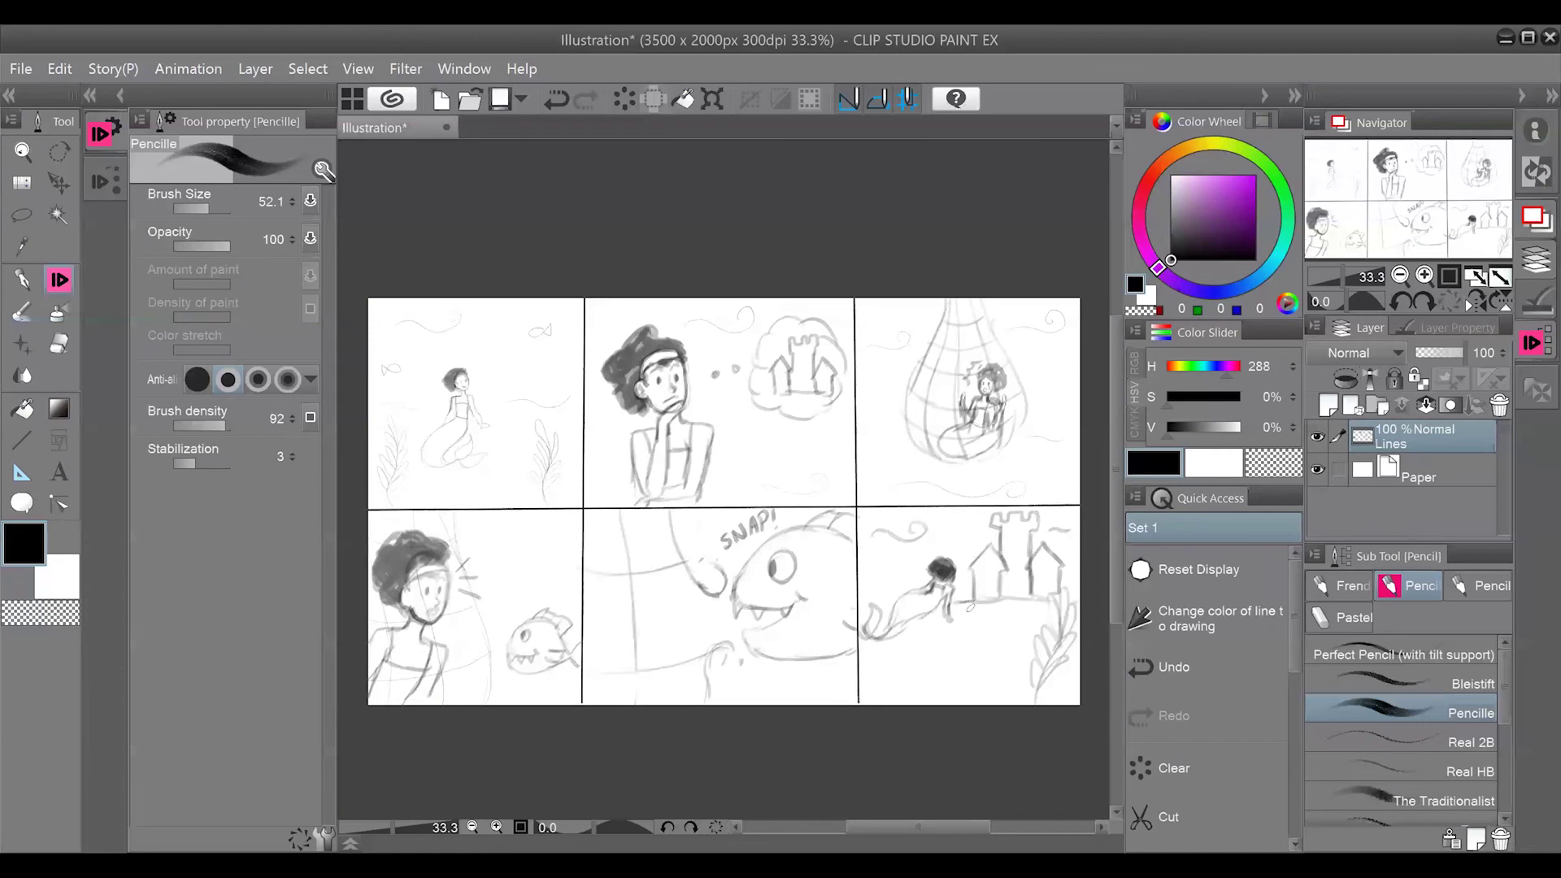
left_click(1330, 407)
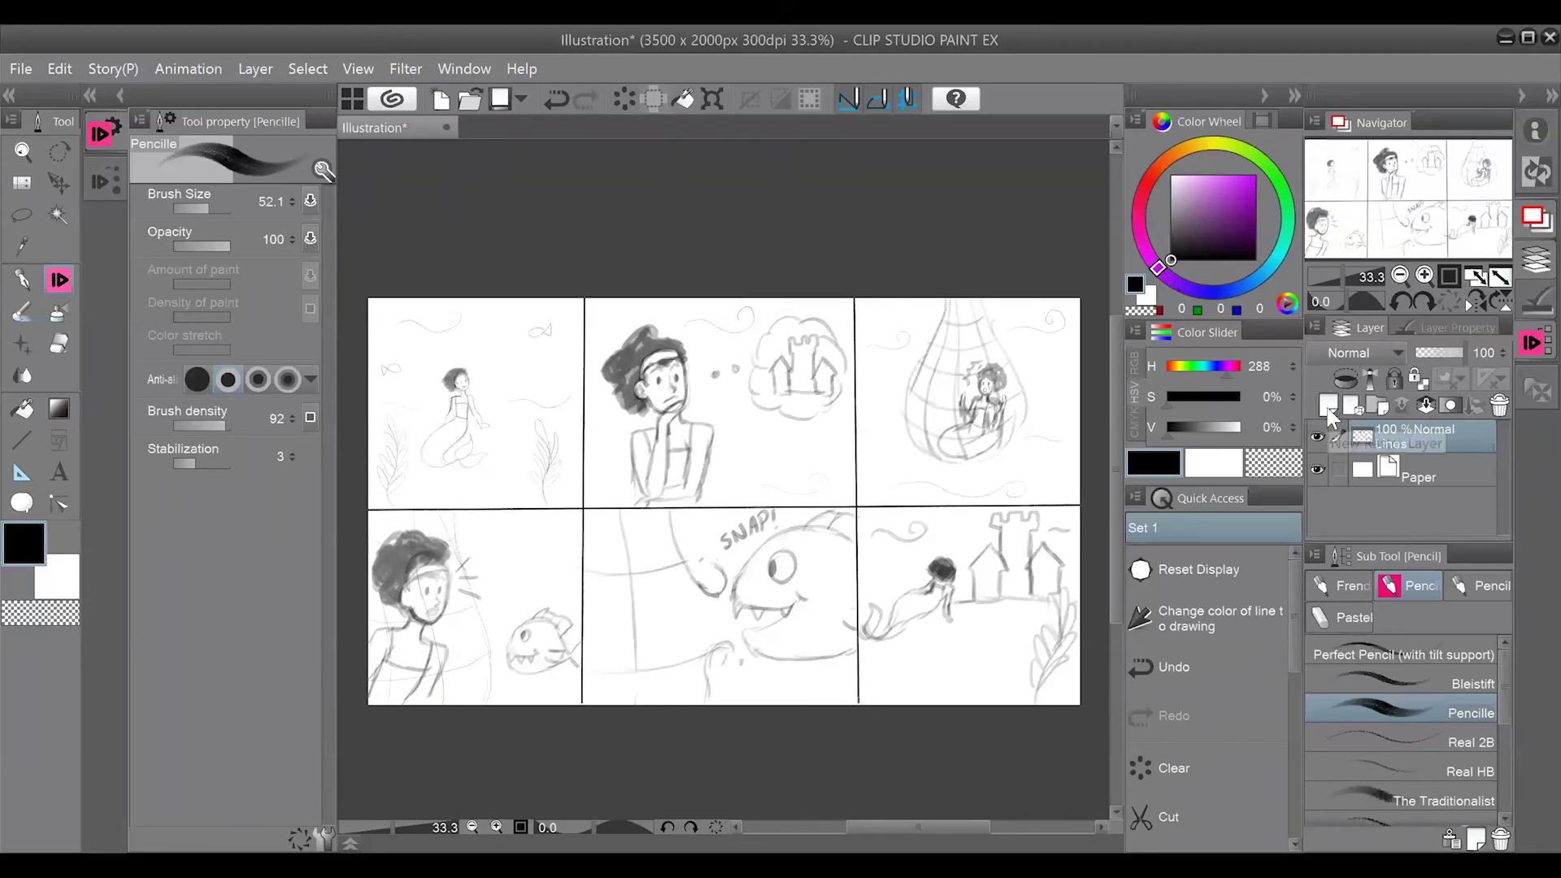
double_click(1410, 438)
type("Sketch")
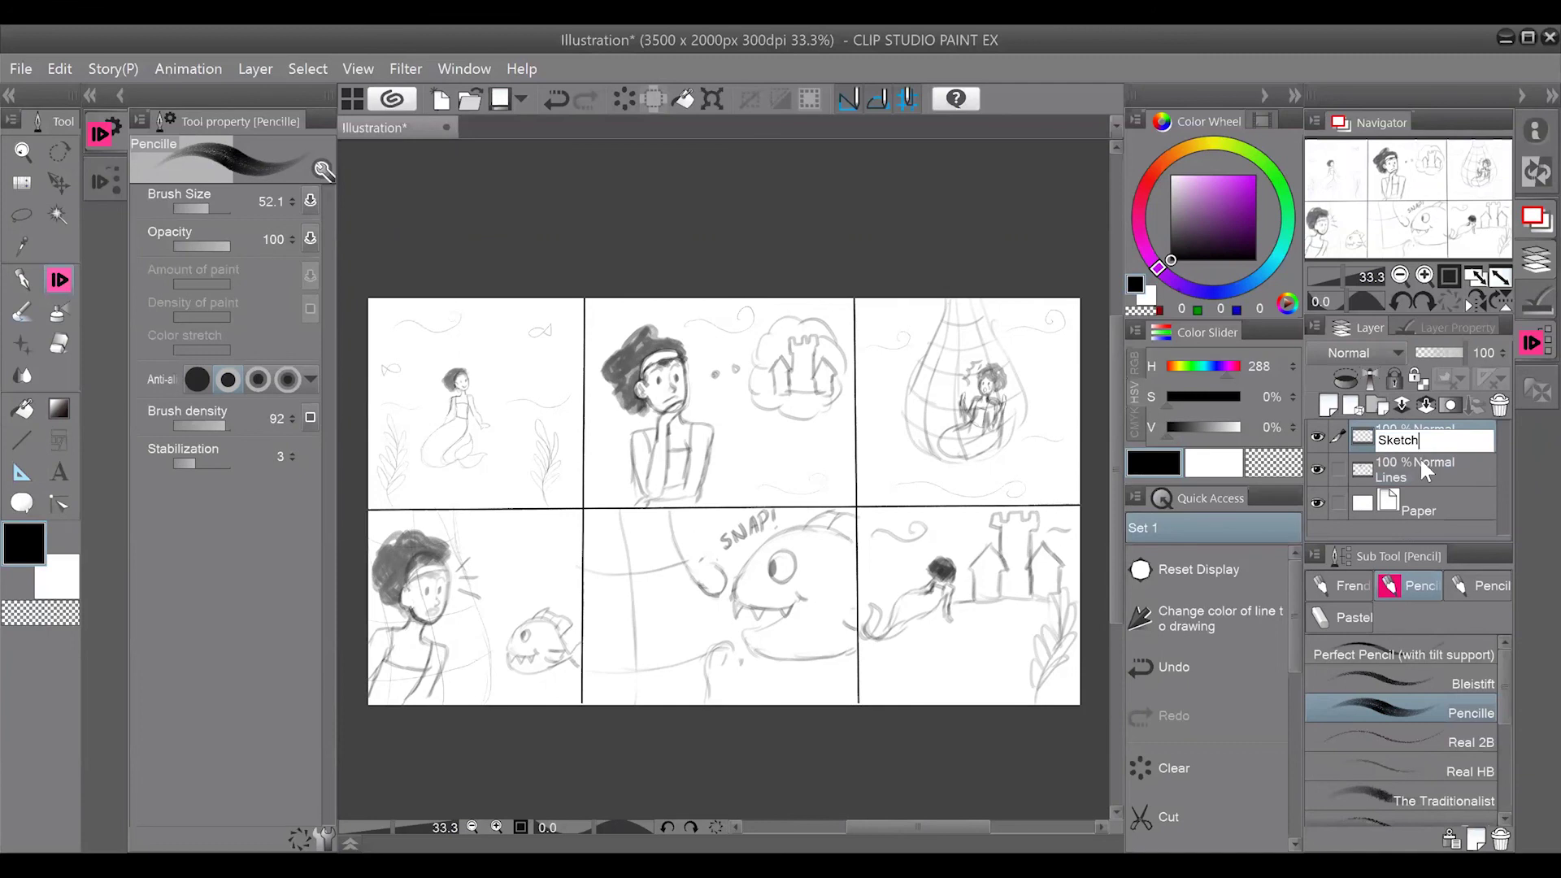
key("Return")
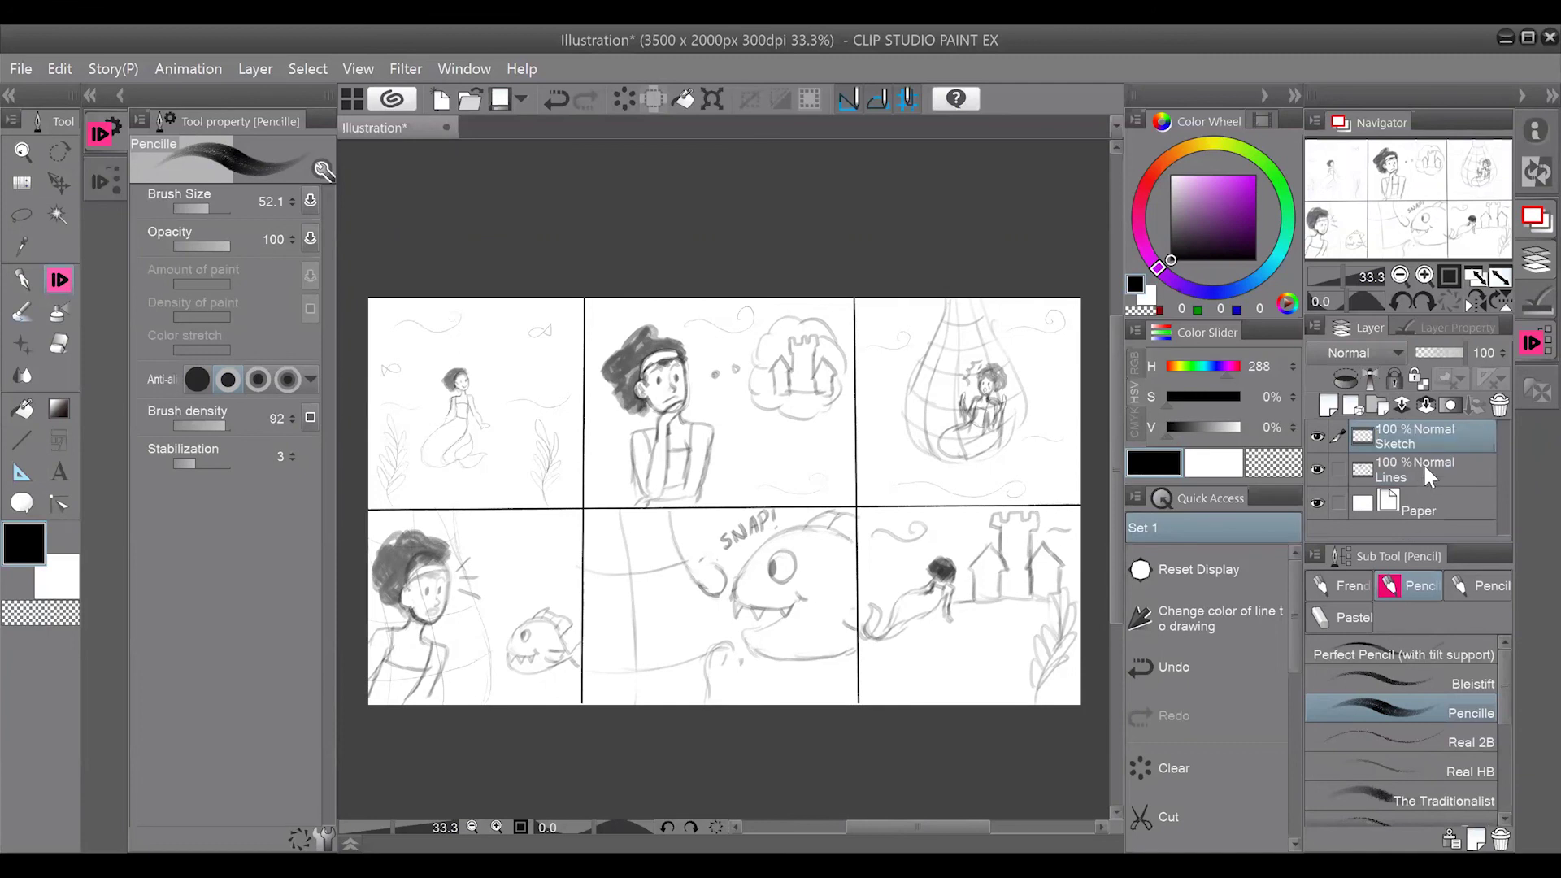
left_click(1423, 462)
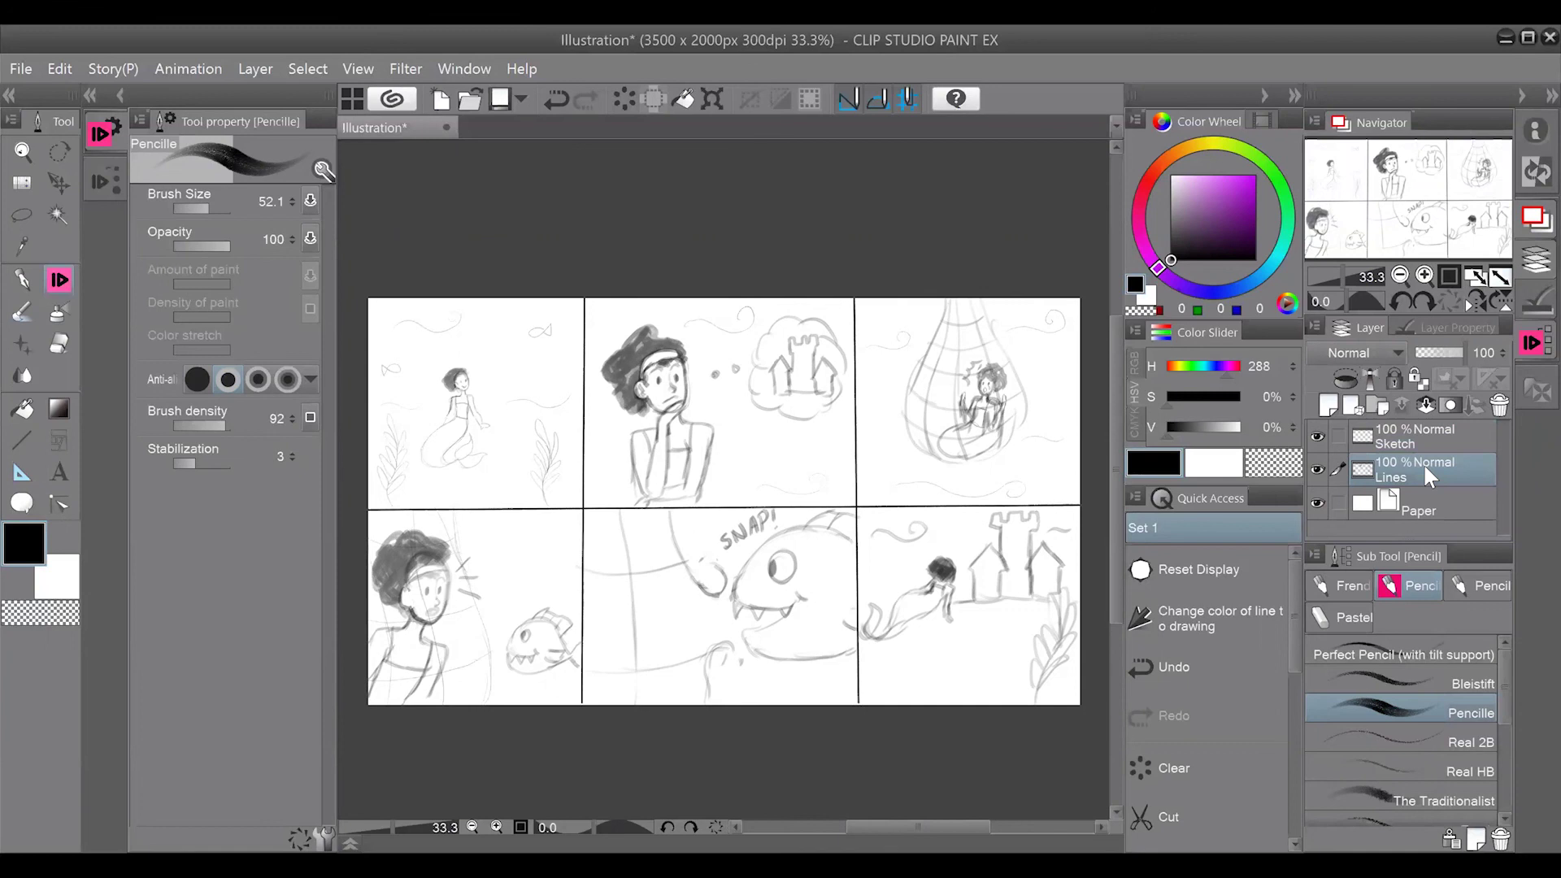